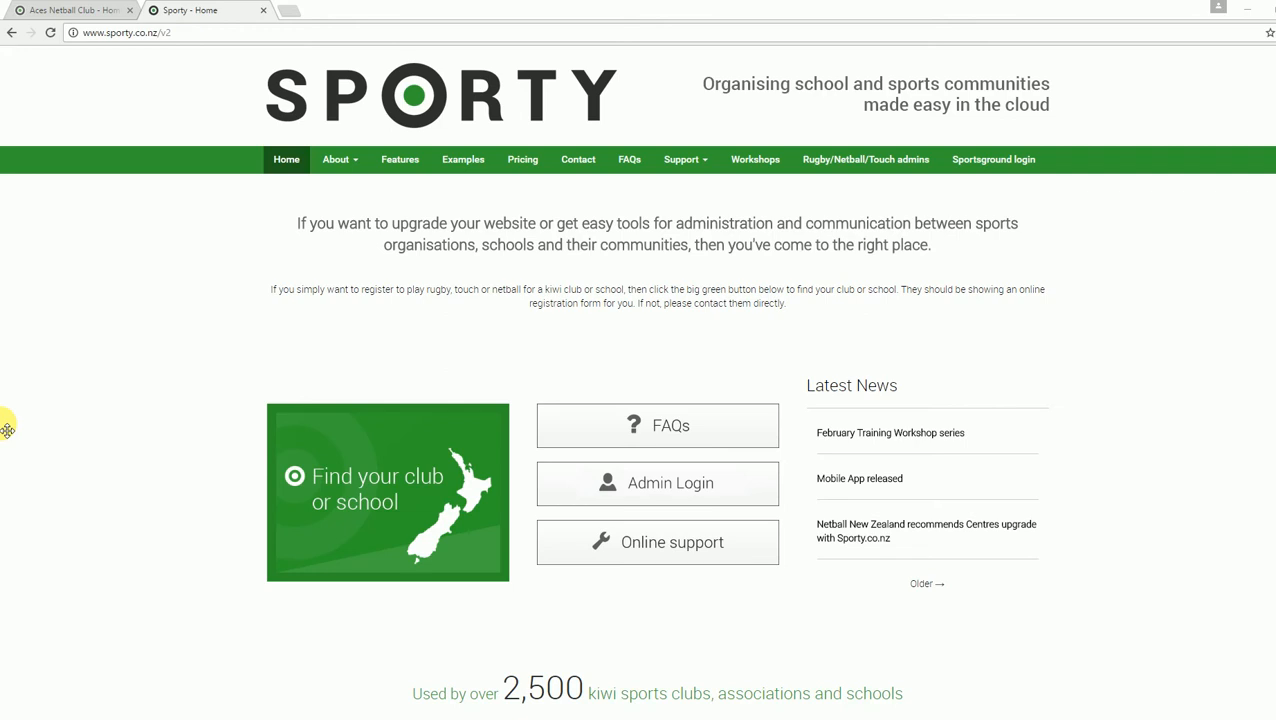
Step: Search for Netball clubs in Bay of Plenty and open the Aces Netball Club page
{"action": "left_click", "coordinate": [195, 33]}
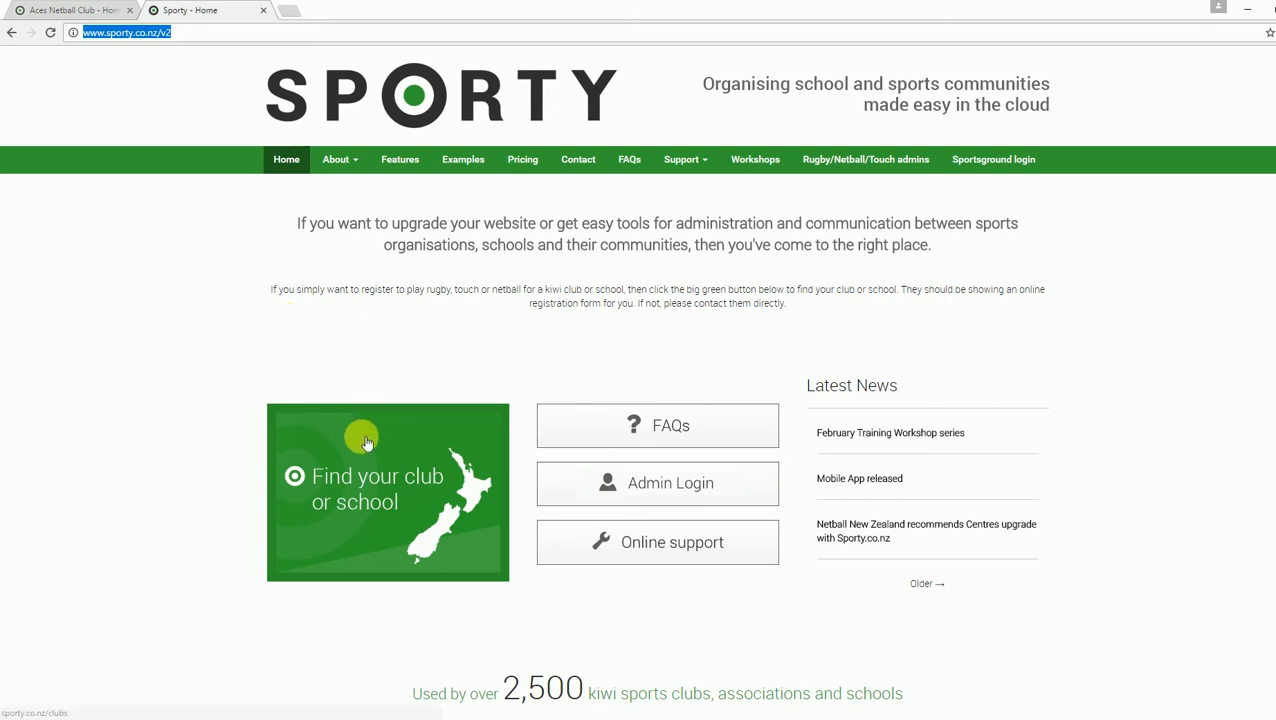
{"action": "left_click", "coordinate": [382, 494]}
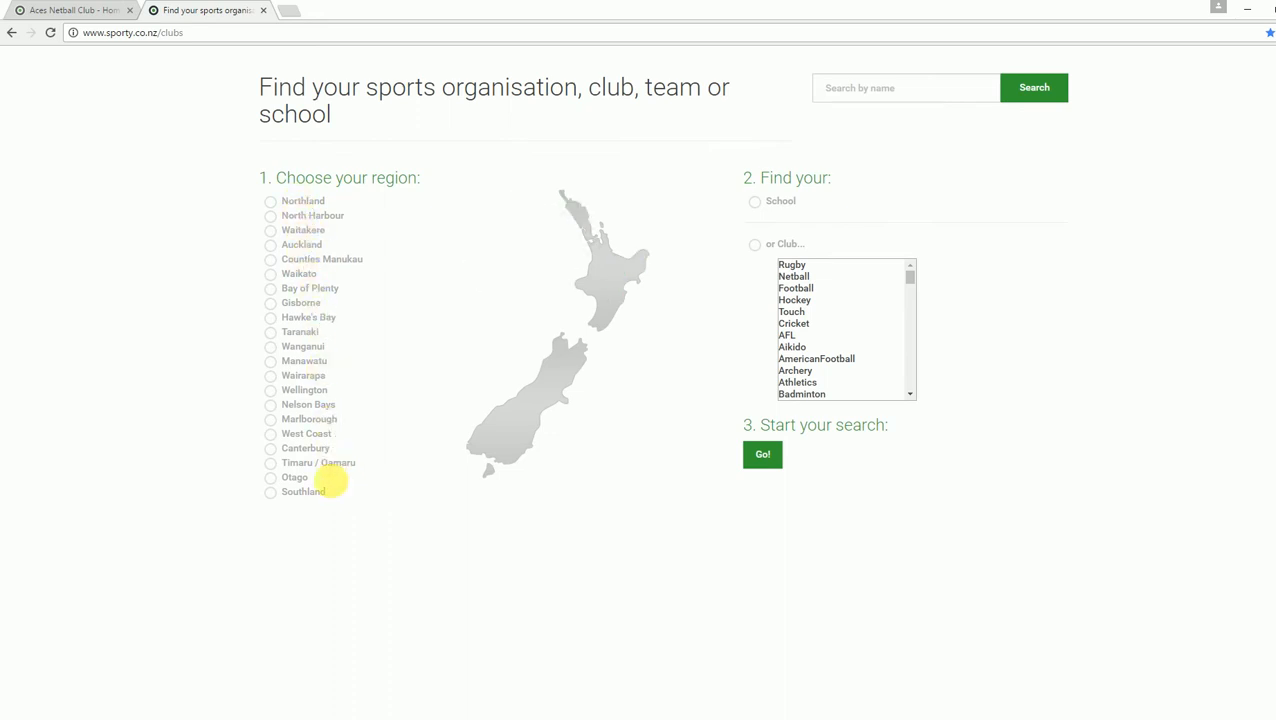
{"action": "left_click", "coordinate": [302, 293]}
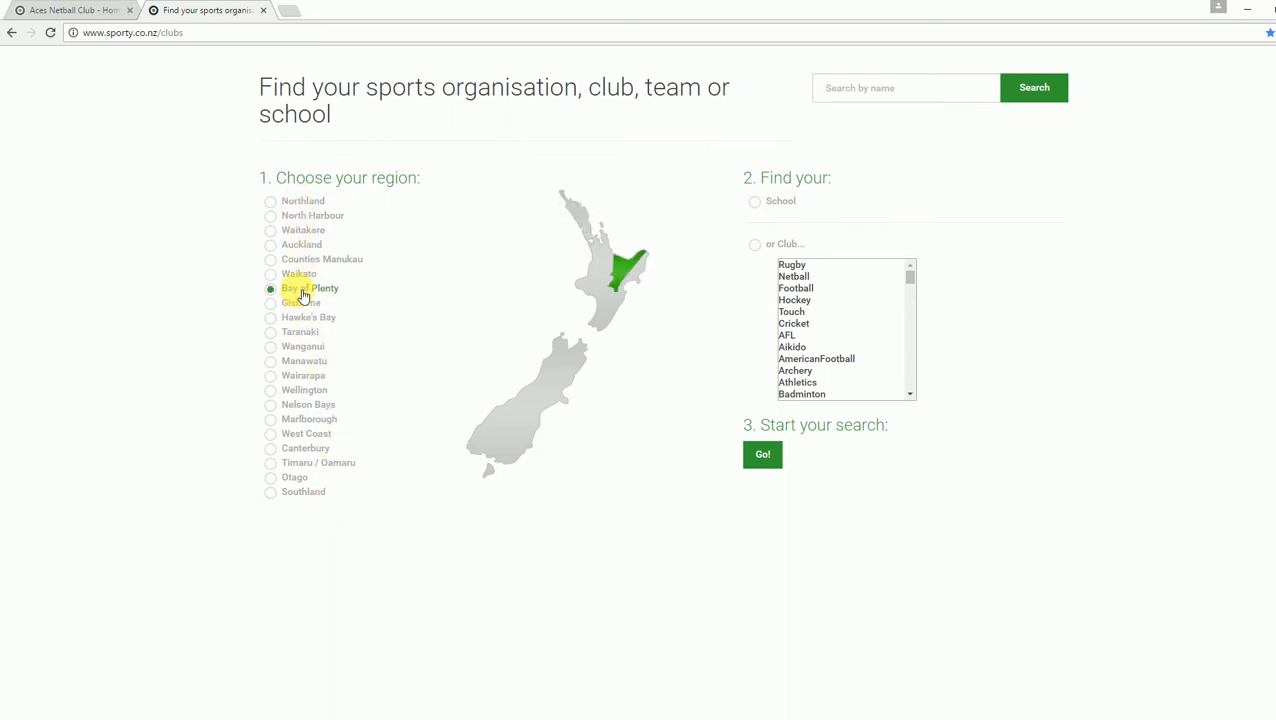
{"action": "left_click", "coordinate": [794, 279]}
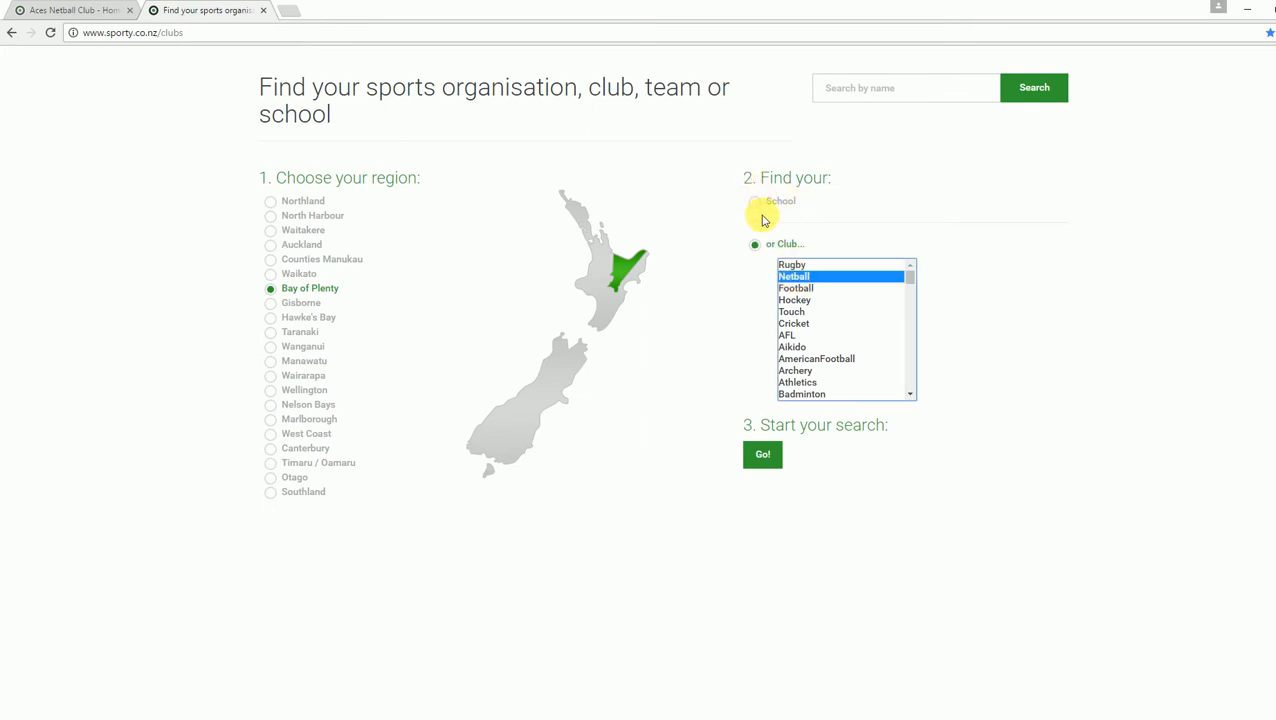
{"action": "left_click", "coordinate": [763, 453]}
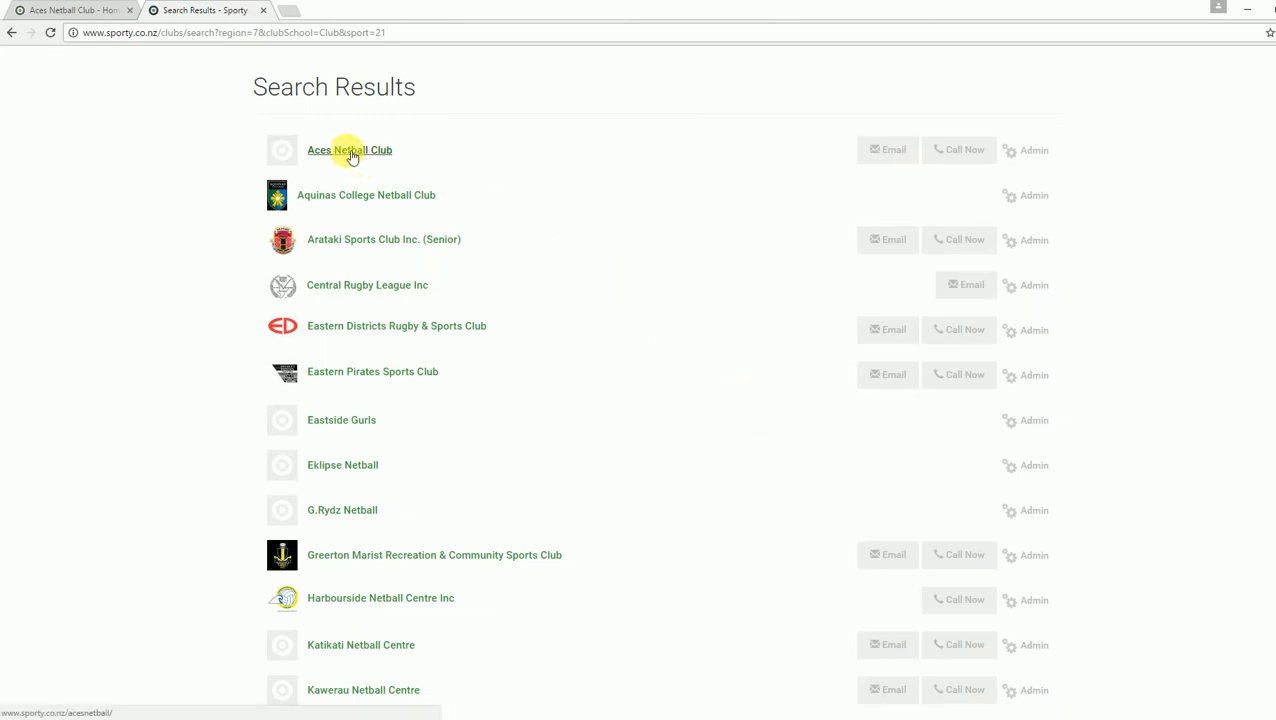
{"action": "left_click", "coordinate": [351, 153]}
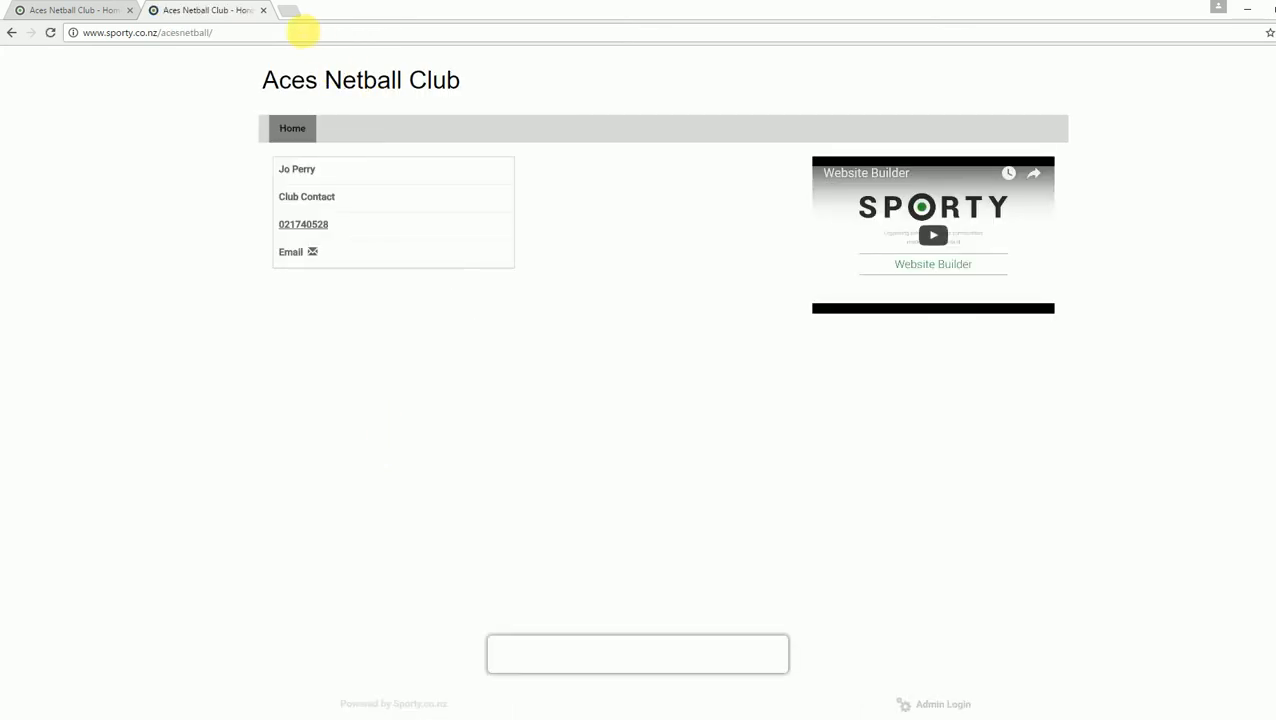
Step: Go to the Admin Login page linked at the bottom of the Aces Netball Club home page
{"action": "left_click_drag", "start_coordinate": [214, 32], "coordinate": [51, 28]}
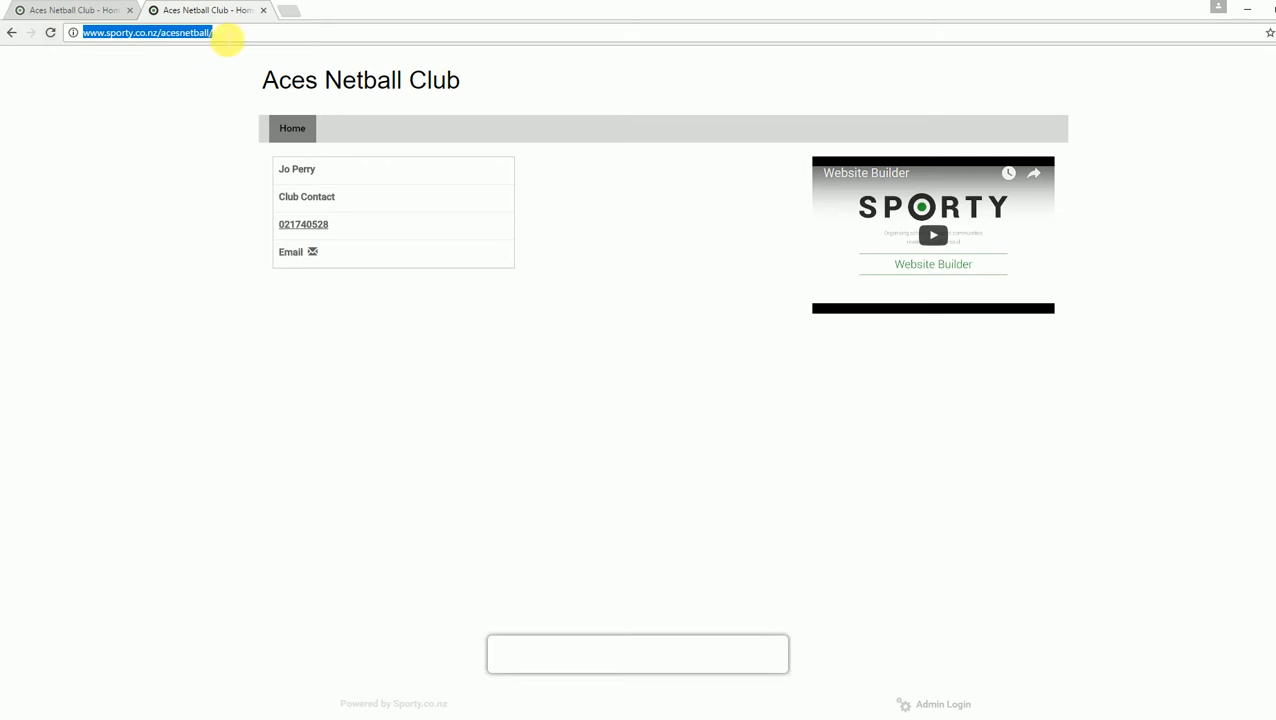
{"action": "left_click", "coordinate": [226, 39]}
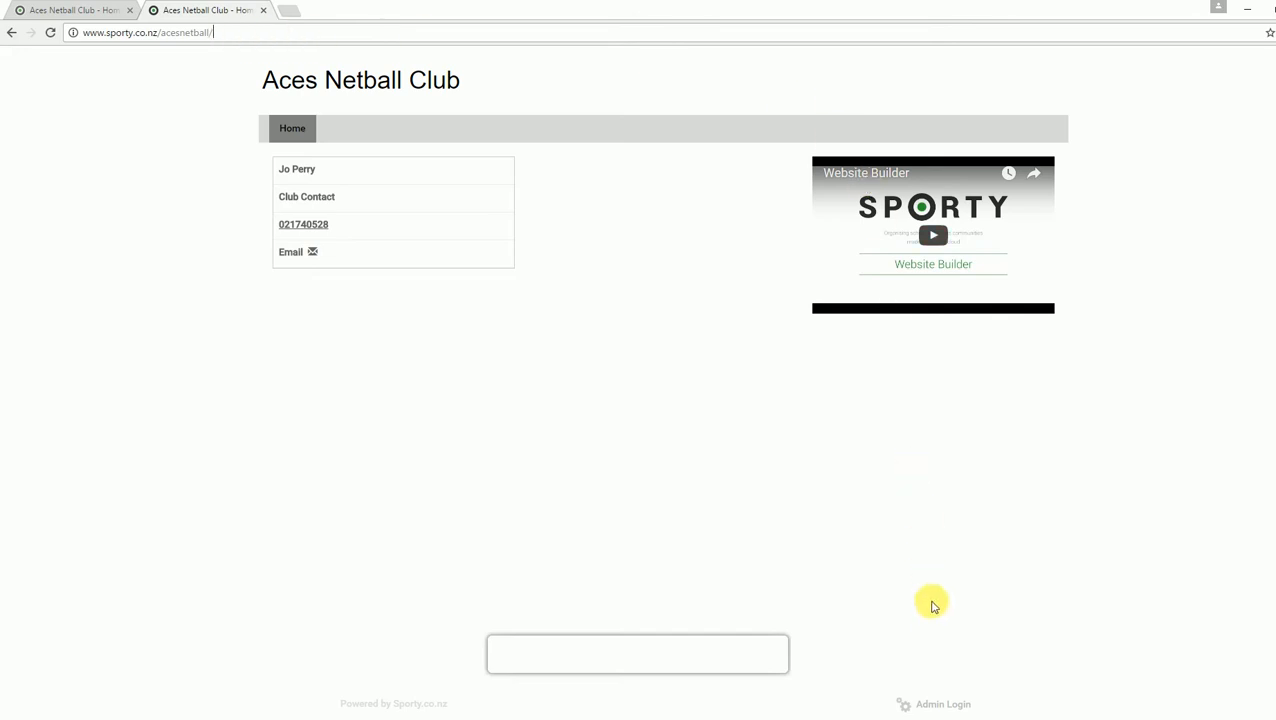
{"action": "left_click", "coordinate": [950, 708]}
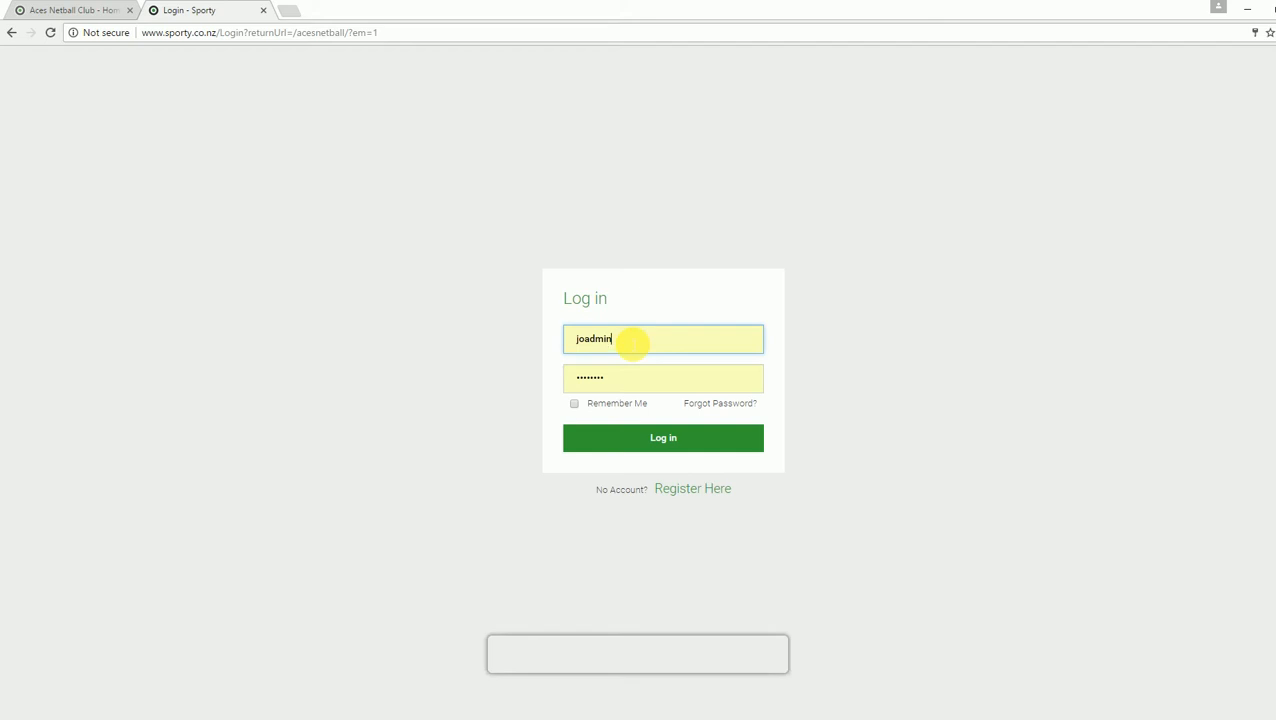
Step: Log in with the saved club admin username and password
{"action": "left_click", "coordinate": [662, 441]}
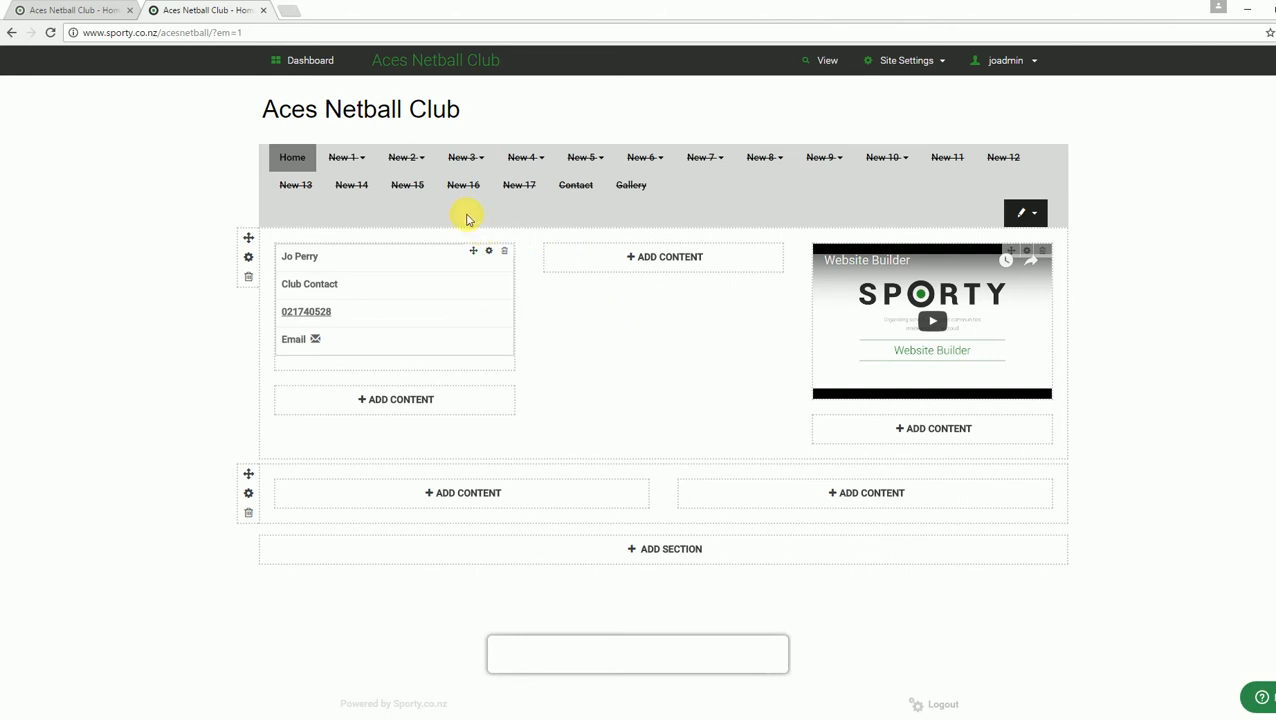
Step: Un-hide the New 1 placeholder page
{"action": "mouse_move", "coordinate": [332, 157]}
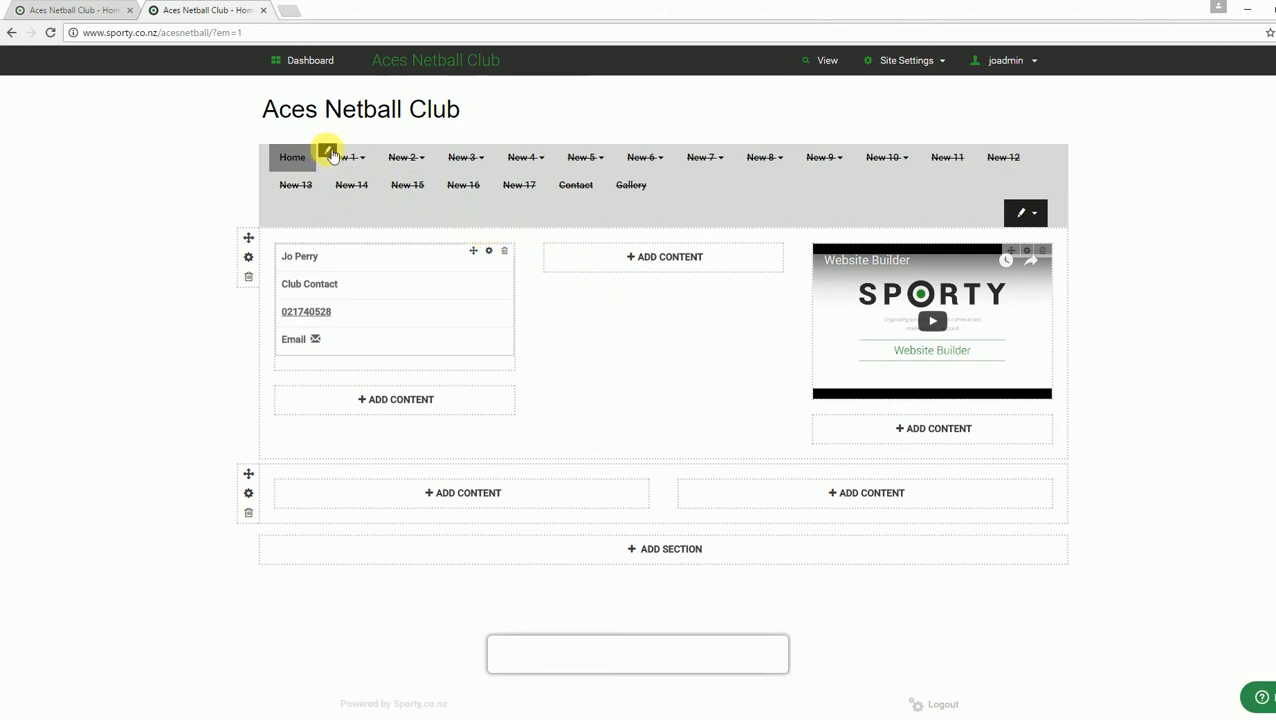
{"action": "left_click", "coordinate": [329, 155]}
{"action": "left_click", "coordinate": [365, 227]}
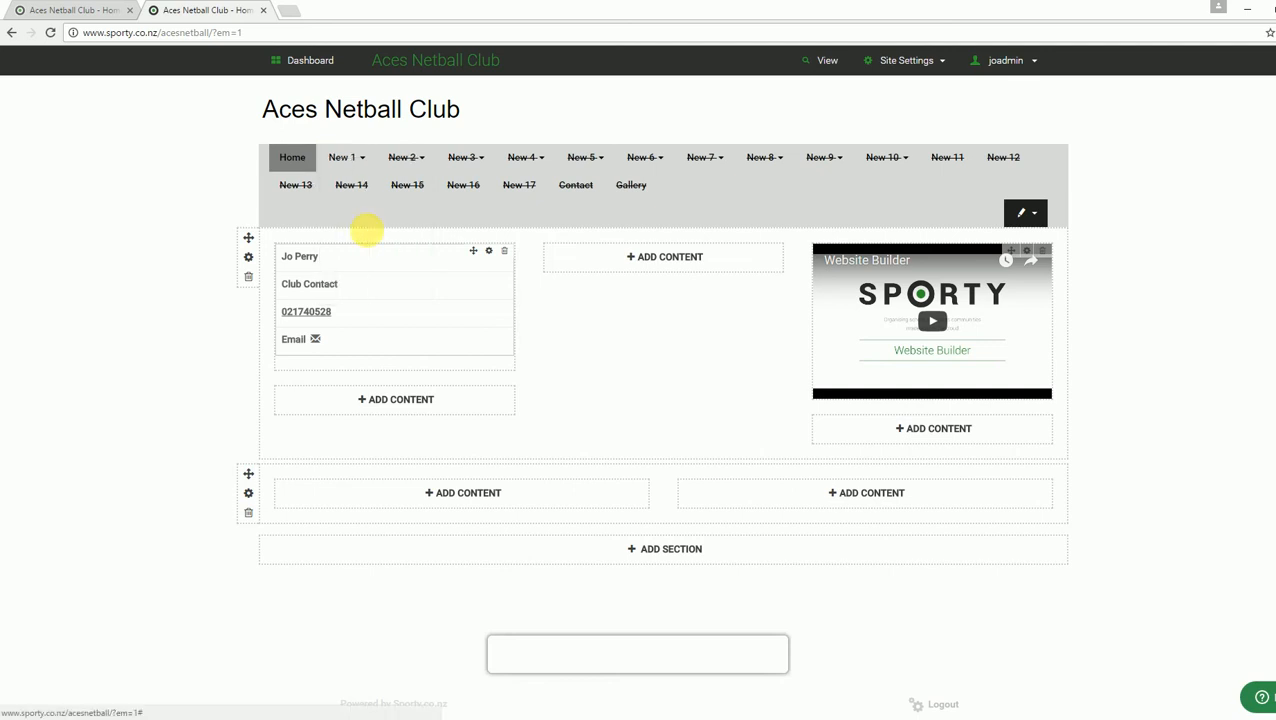
Step: Rename the New 1 page to 'Regsitration' and save the name
{"action": "left_click", "coordinate": [327, 151]}
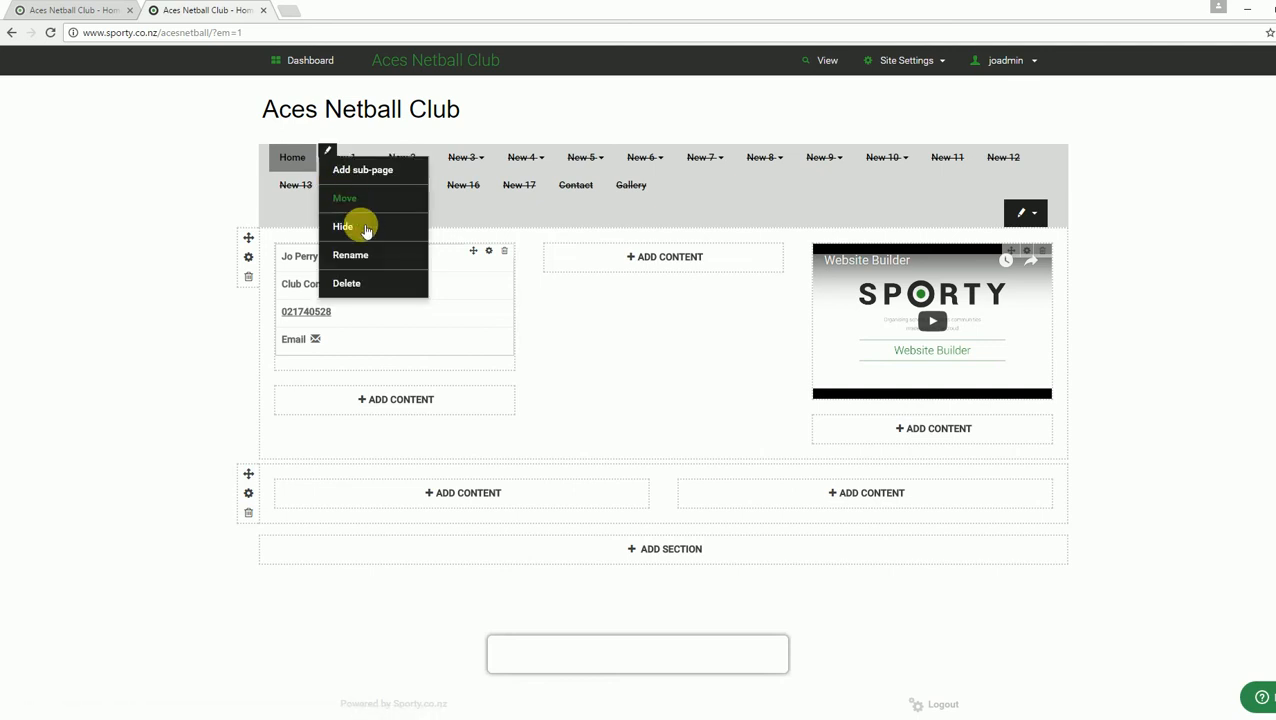
{"action": "left_click", "coordinate": [362, 253]}
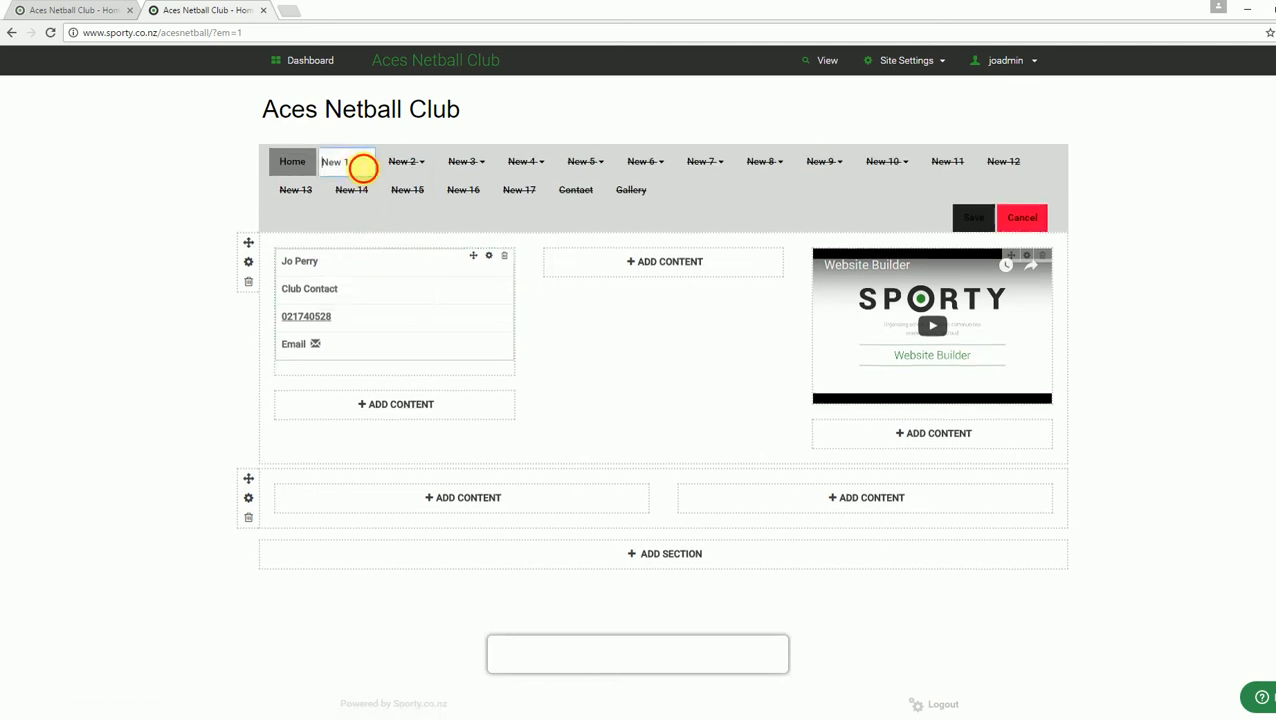
{"action": "left_click_drag", "start_coordinate": [363, 168], "coordinate": [280, 162]}
{"action": "type", "text": "Regs"}
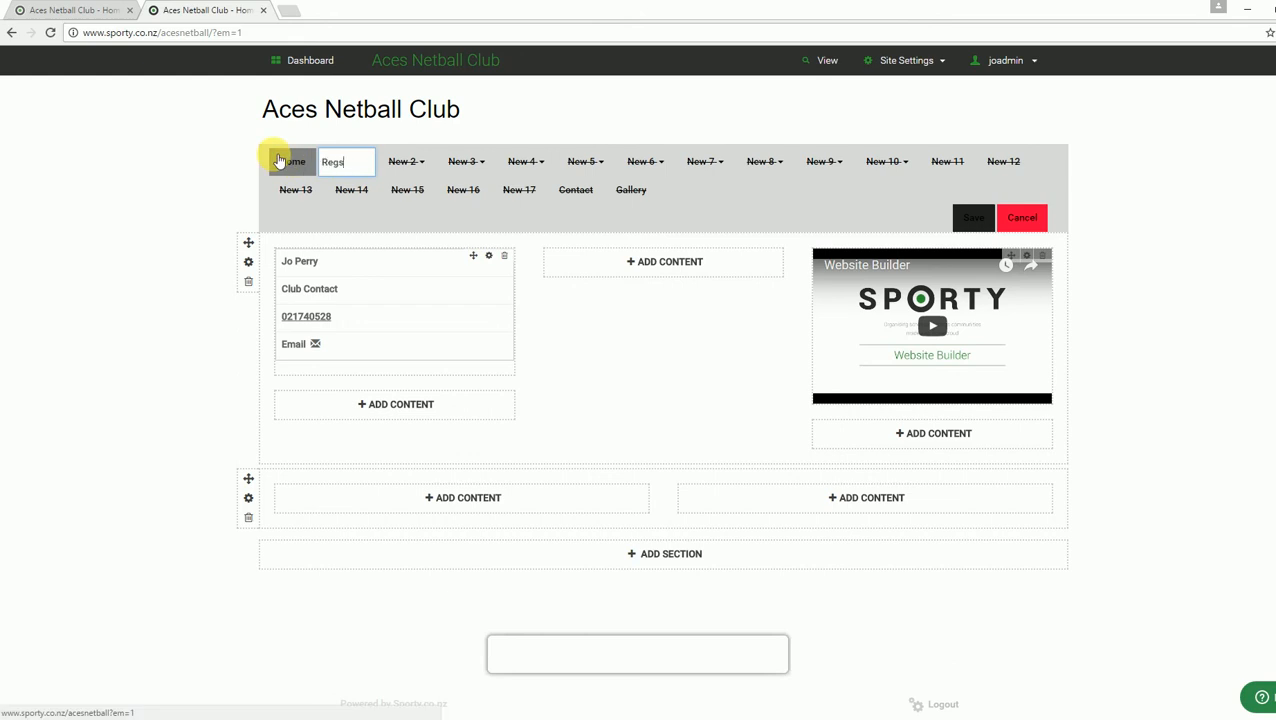
{"action": "type", "text": "itration"}
{"action": "left_click", "coordinate": [956, 220]}
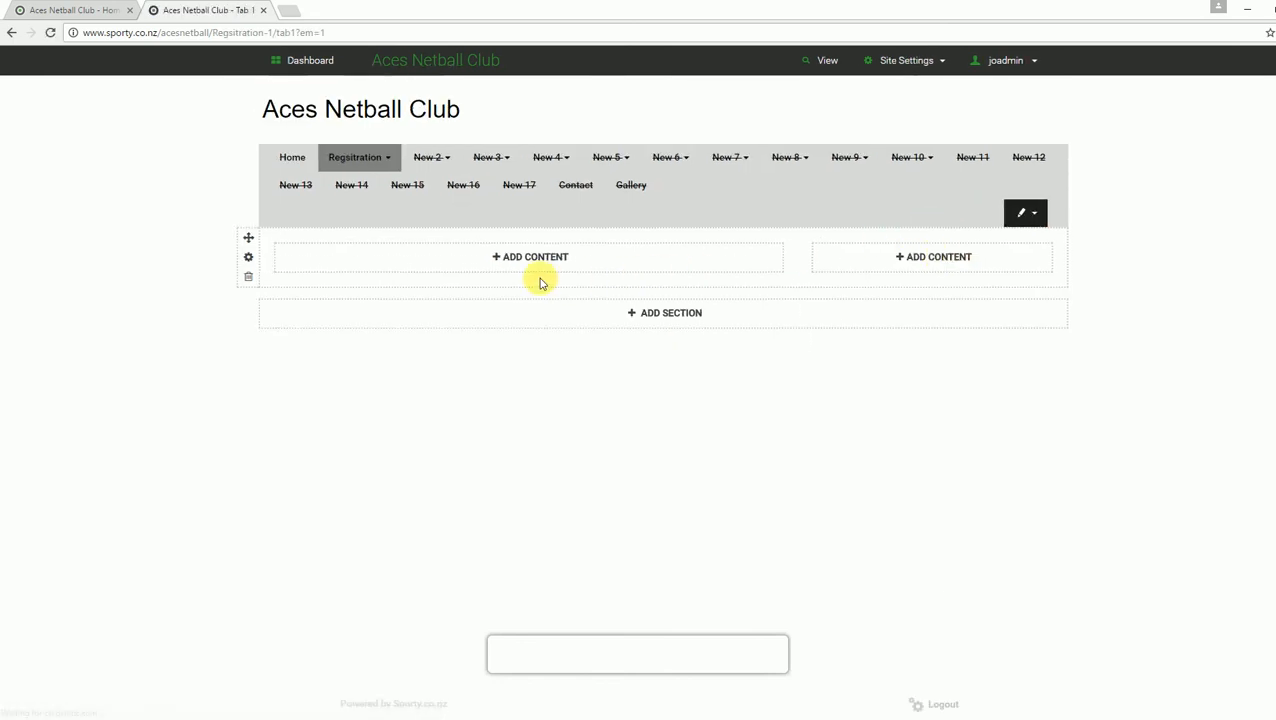
Step: Add an Online Form widget showing Rotorua Netball Centre Registrations (2017) and save it
{"action": "left_click", "coordinate": [501, 262]}
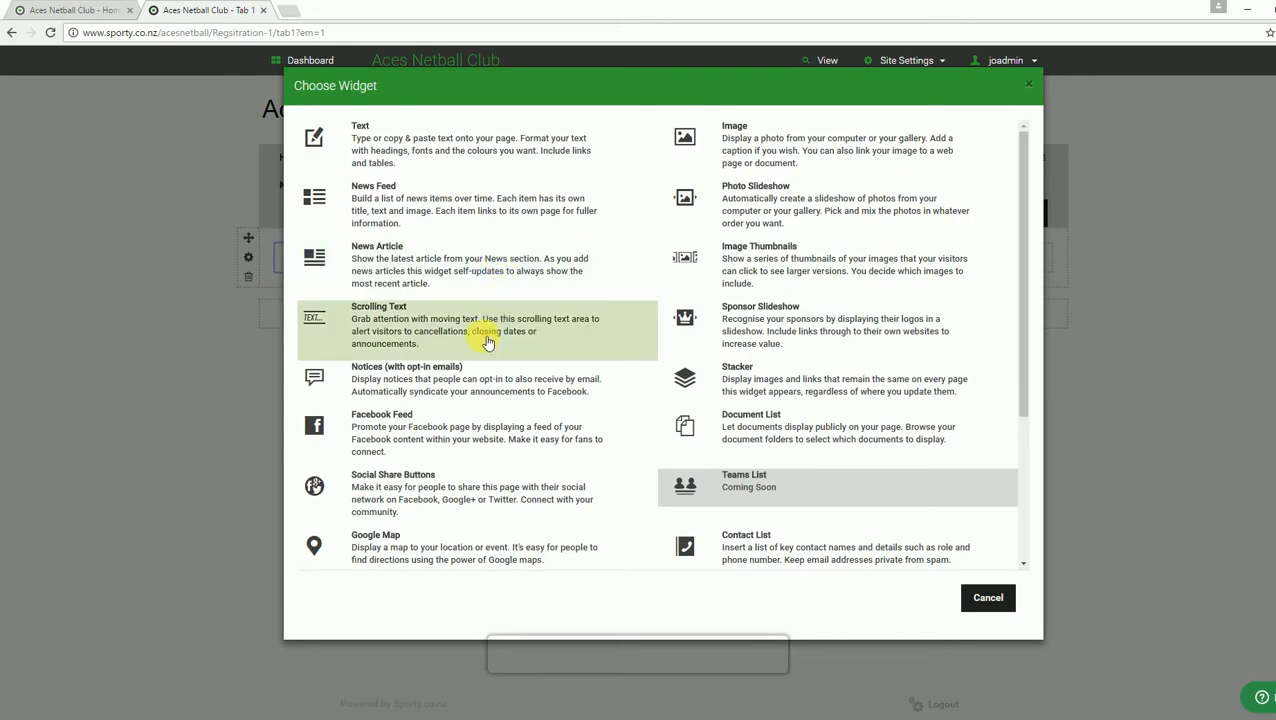
{"action": "scroll", "coordinate": [490, 352], "scroll_direction": "down", "scroll_amount": 1}
{"action": "scroll", "coordinate": [490, 352], "scroll_direction": "down", "scroll_amount": 3}
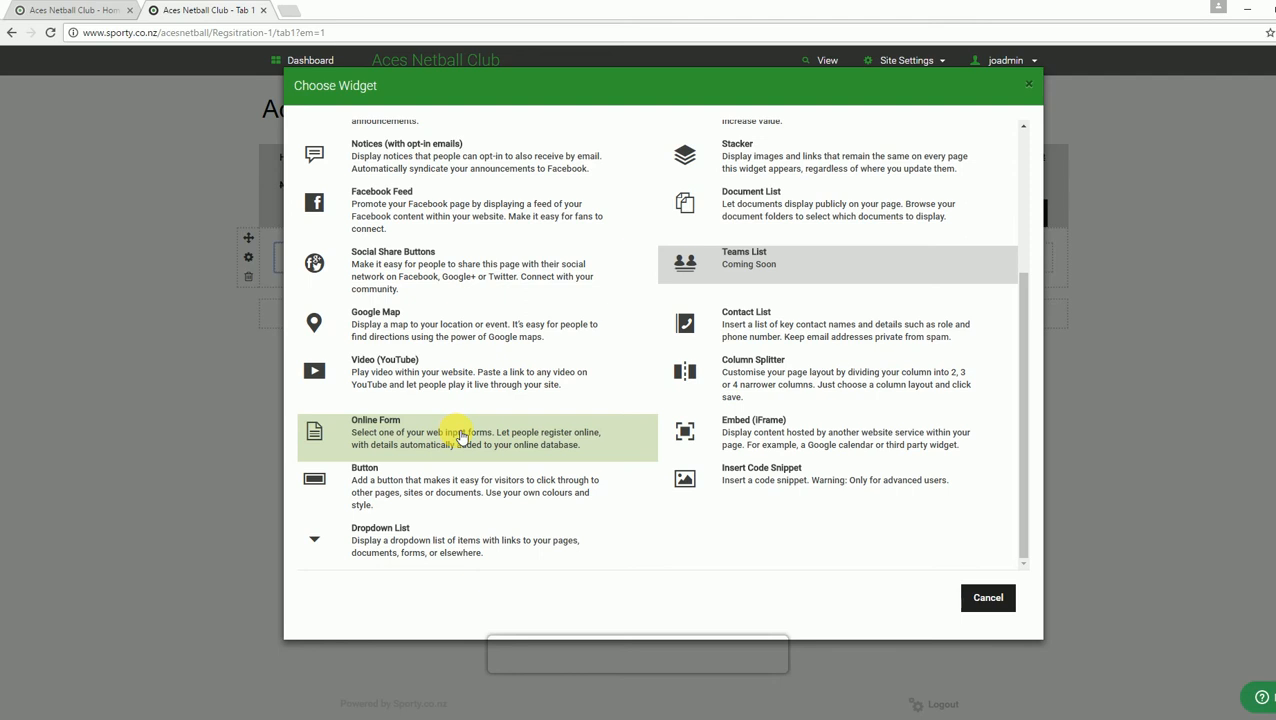
{"action": "left_click", "coordinate": [458, 435]}
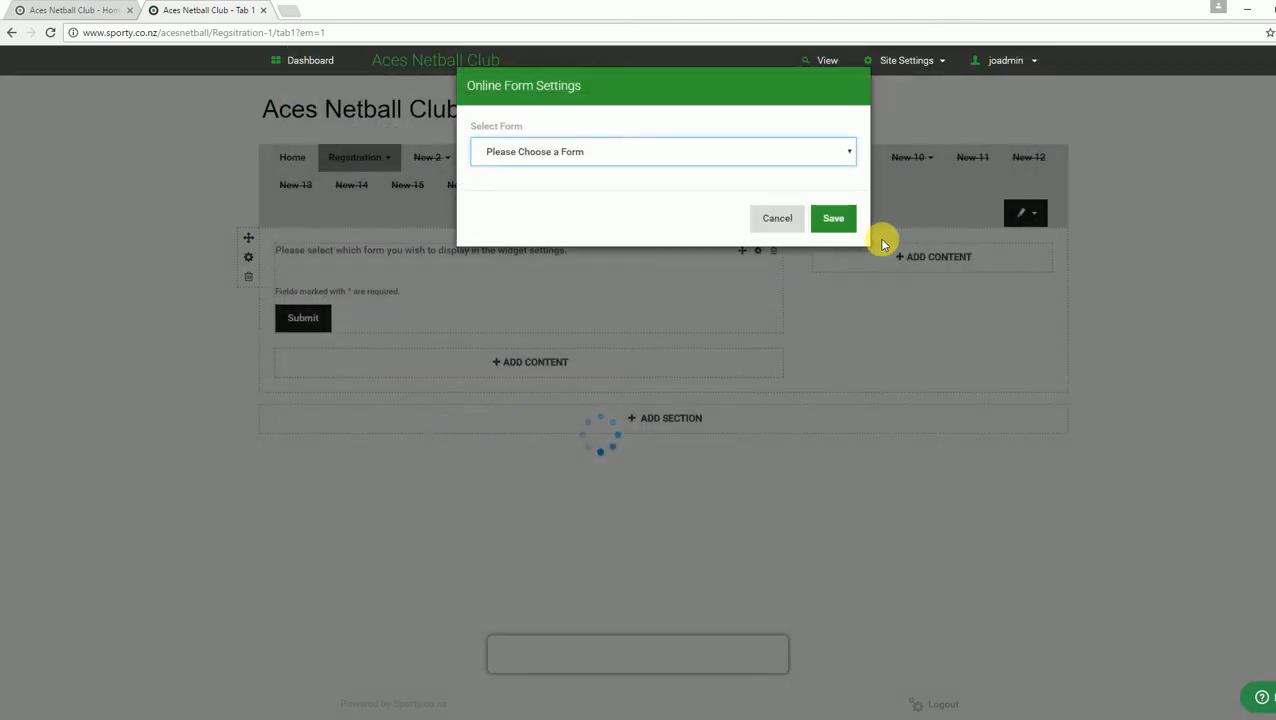
{"action": "left_click", "coordinate": [845, 155]}
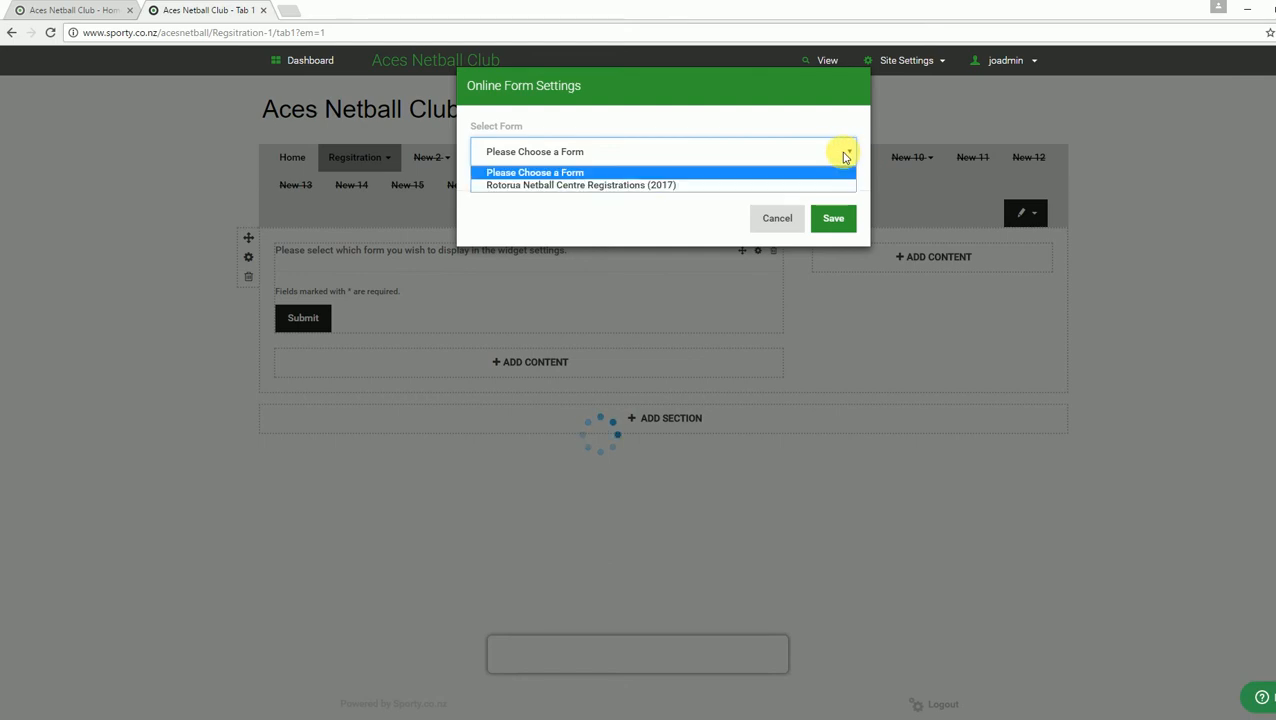
{"action": "left_click", "coordinate": [727, 189]}
{"action": "left_click", "coordinate": [841, 220]}
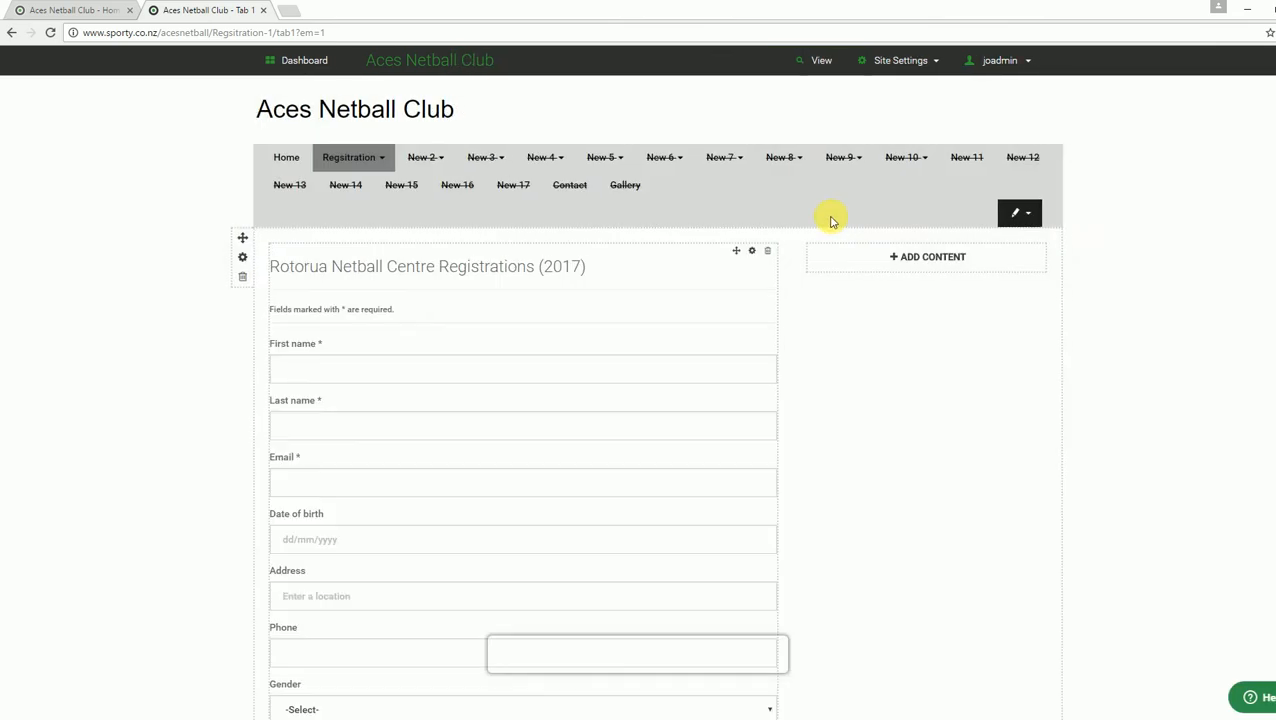
Step: View the public Regsitration page in a new tab and copy its URL
{"action": "left_click", "coordinate": [821, 61]}
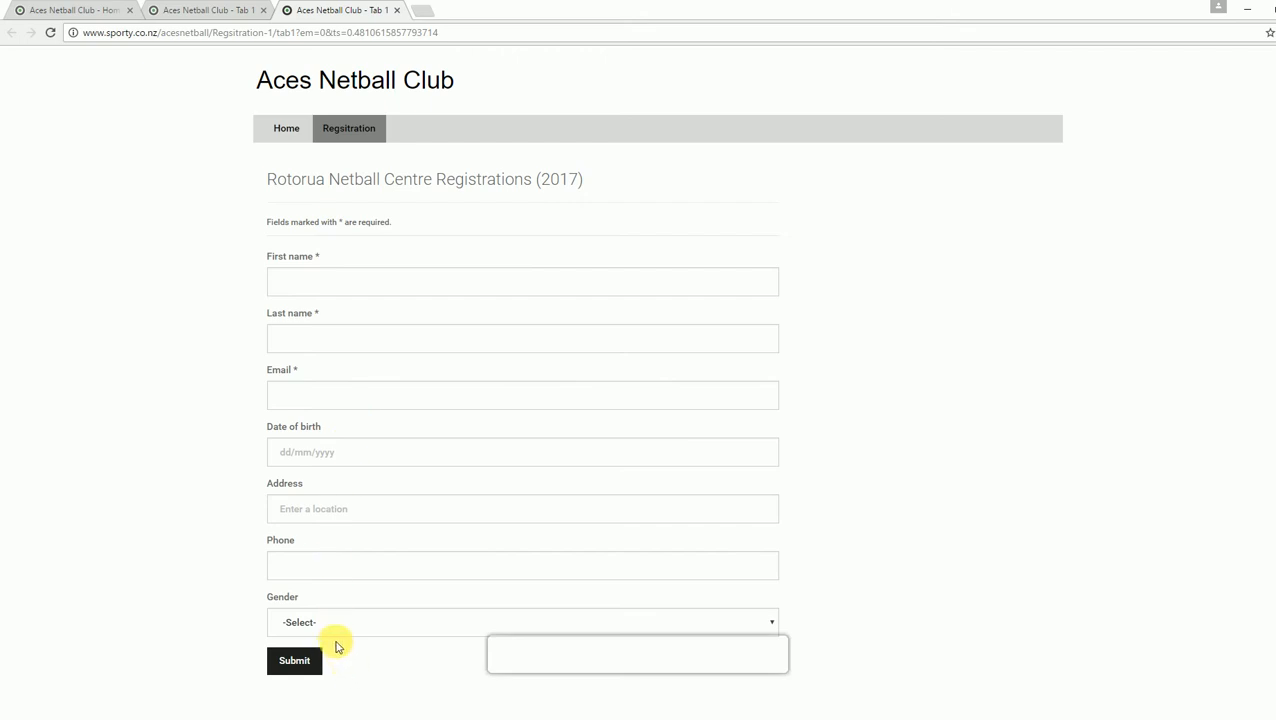
{"action": "left_click", "coordinate": [370, 32]}
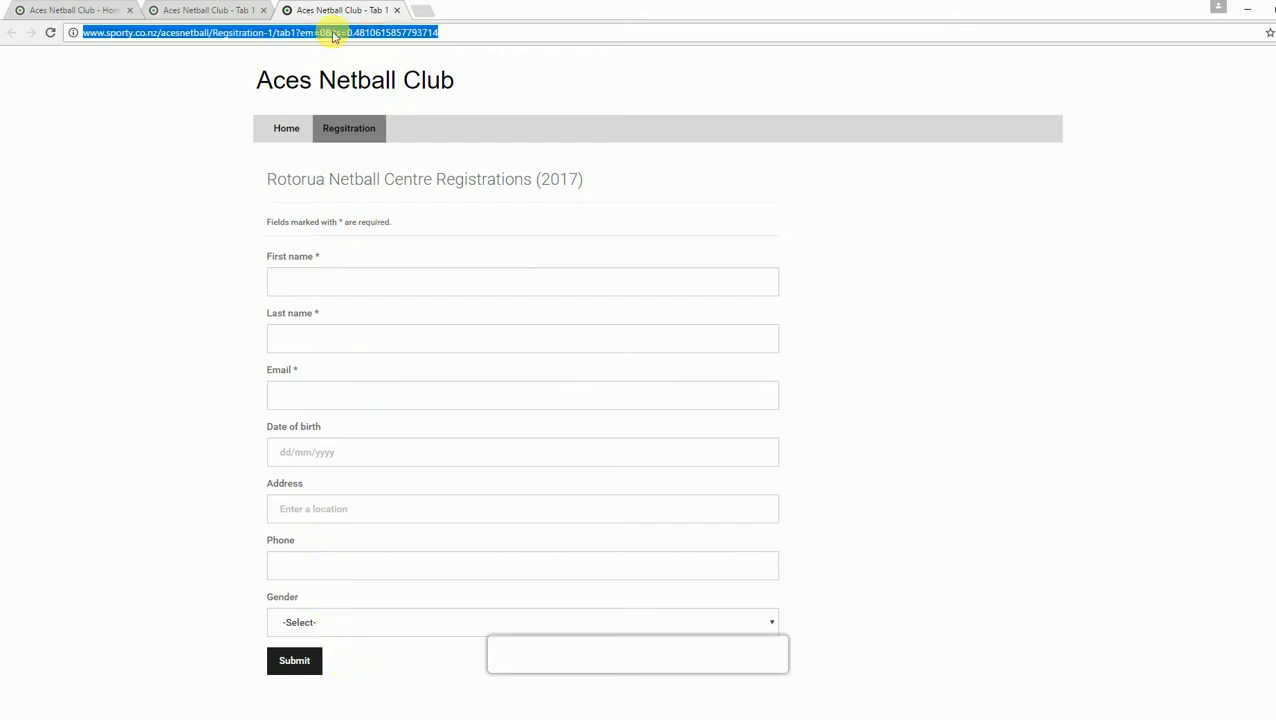
{"action": "right_click", "coordinate": [282, 37]}
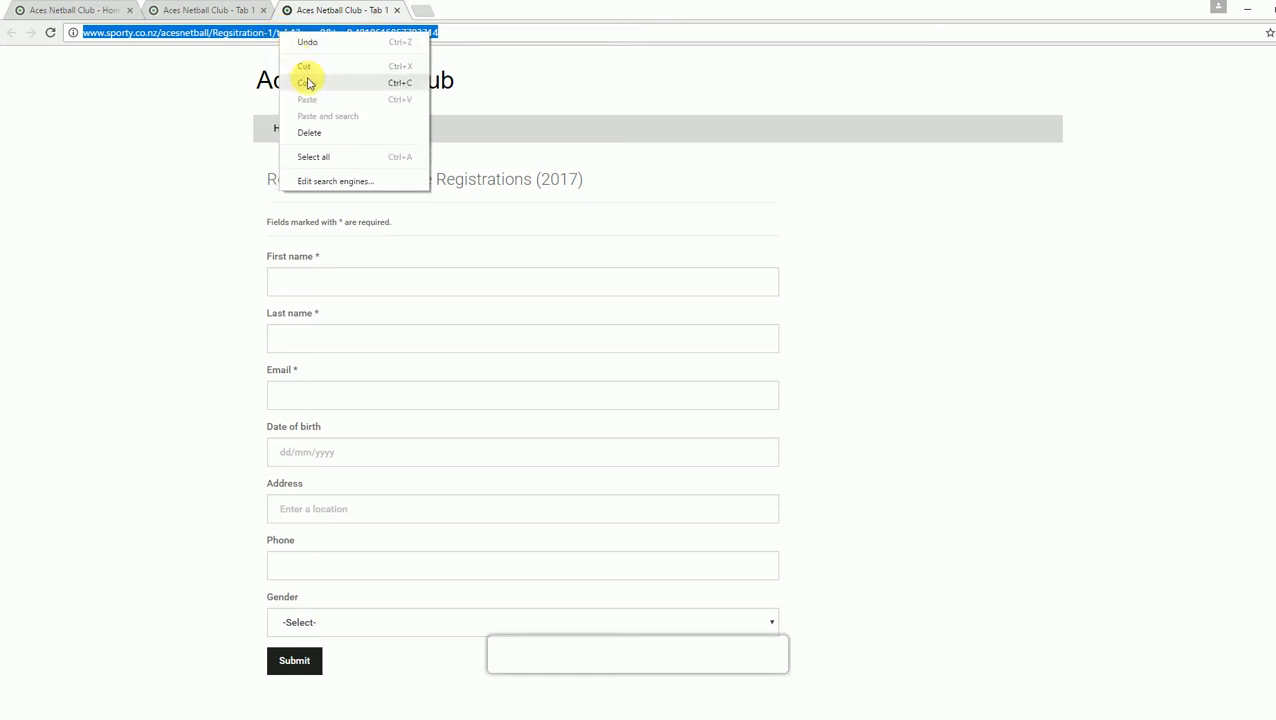
{"action": "left_click", "coordinate": [307, 83]}
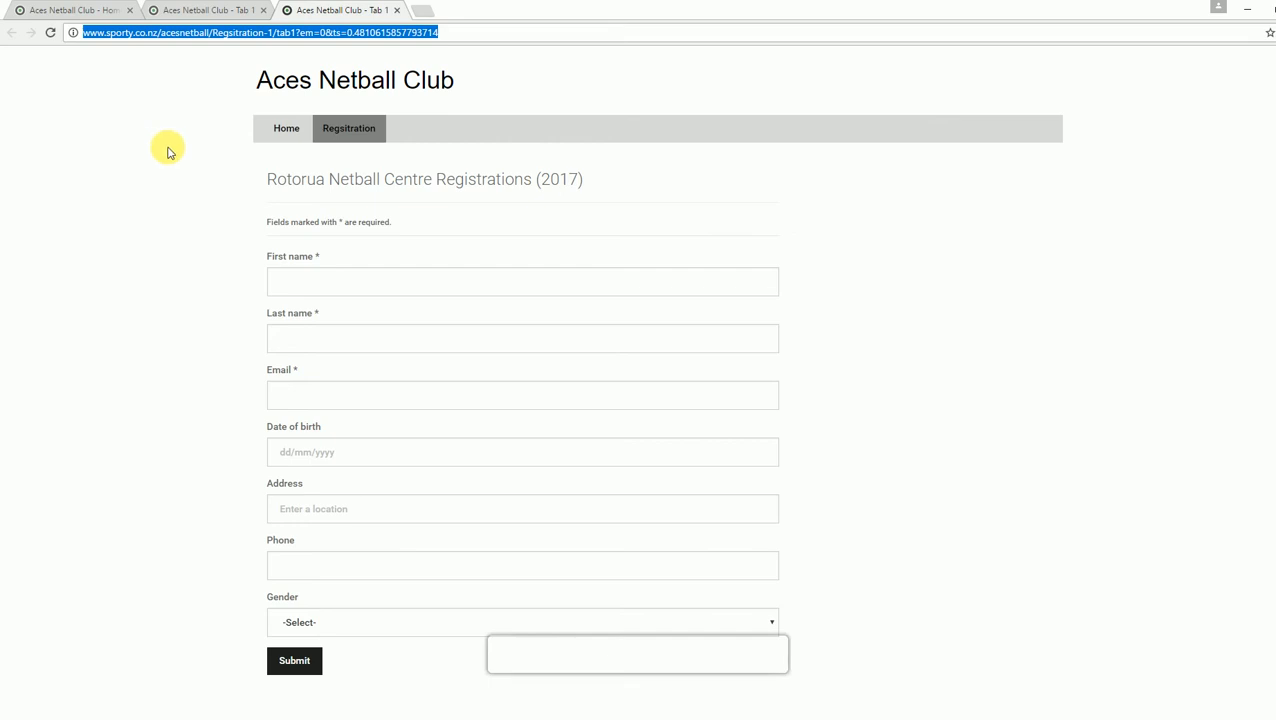
{"action": "left_click", "coordinate": [203, 220]}
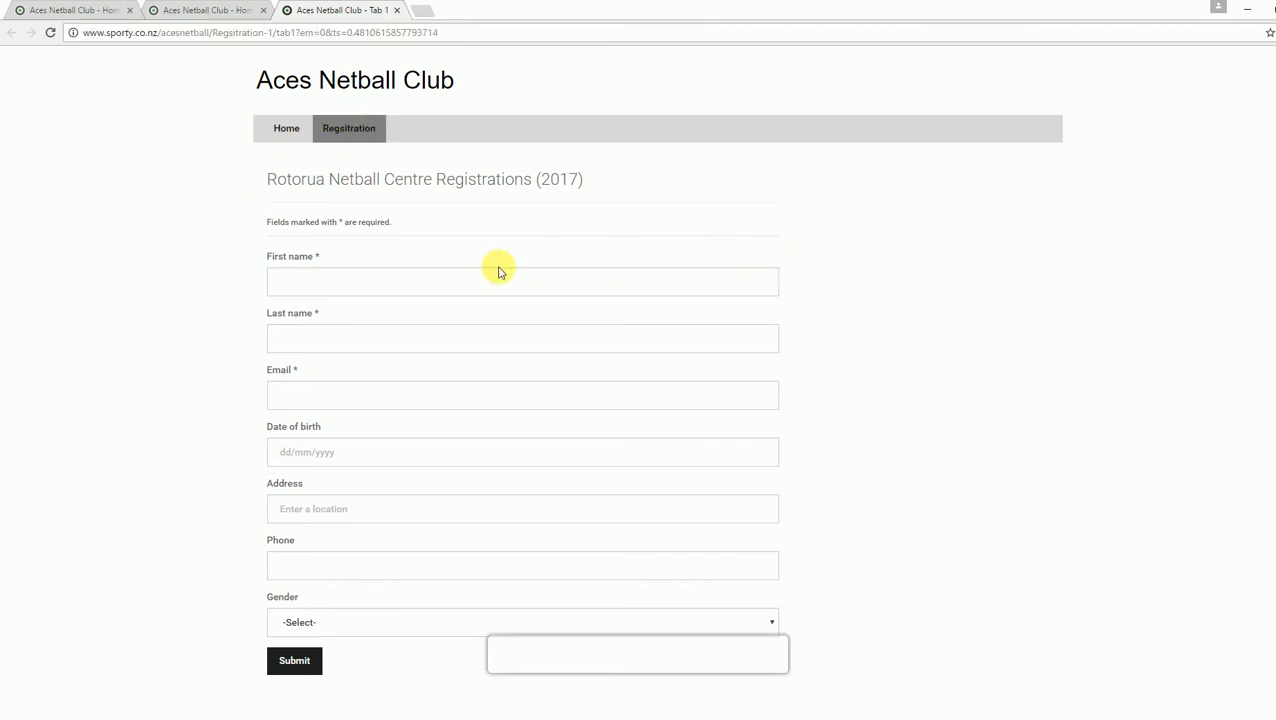
Step: Fill in the first and last name and set date of birth to 10 February 1982
{"action": "left_click", "coordinate": [409, 289]}
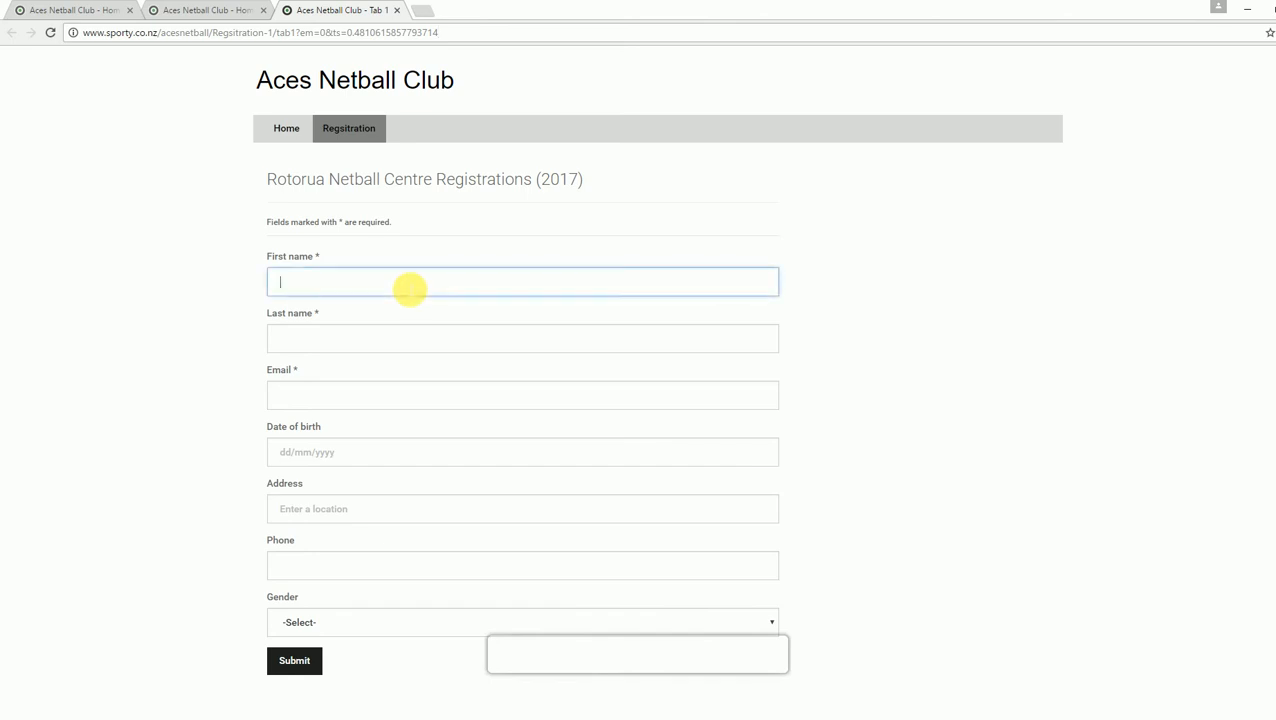
{"action": "key", "text": "Tab"}
{"action": "type", "text": "P"}
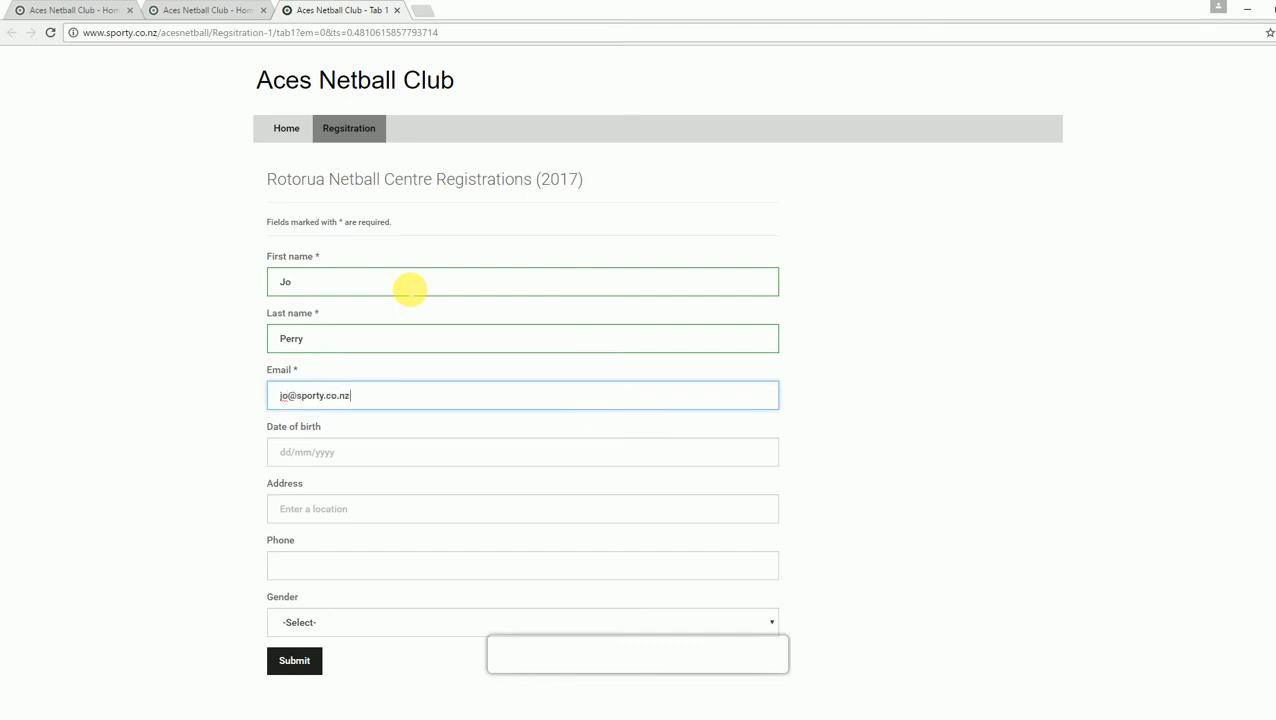
{"action": "left_click", "coordinate": [339, 455]}
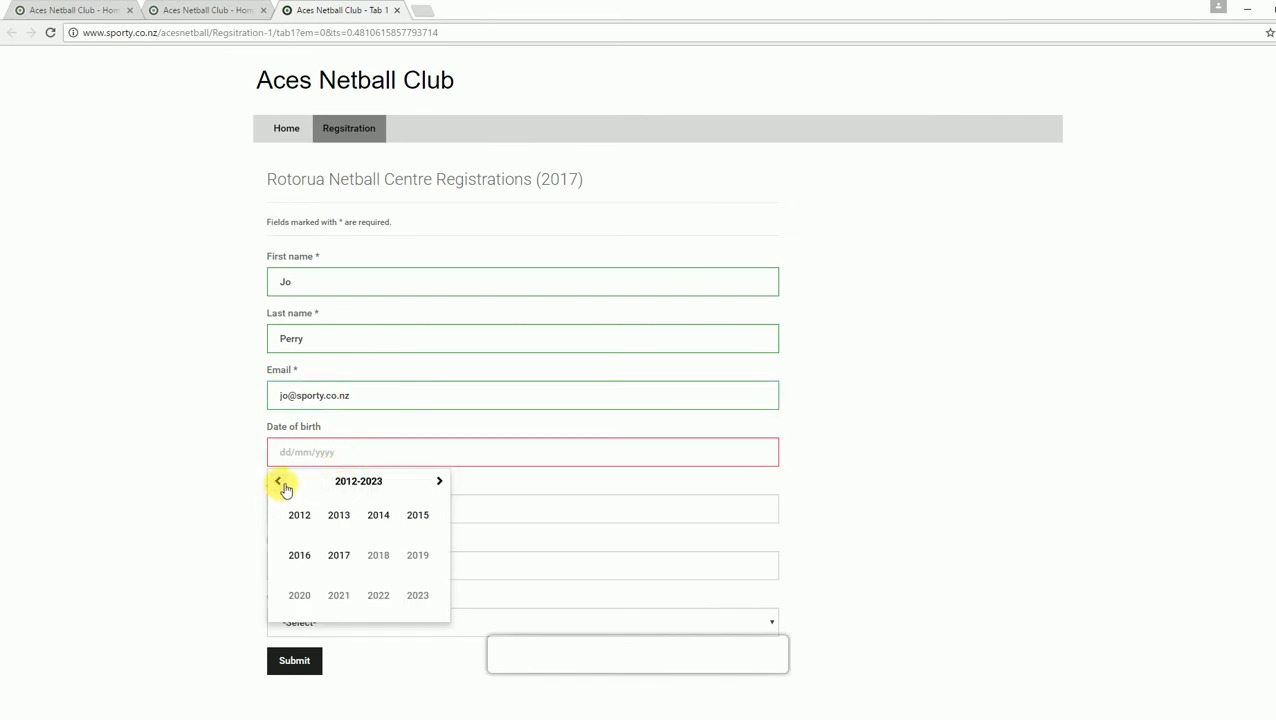
{"action": "left_click", "coordinate": [283, 484]}
{"action": "left_click", "coordinate": [300, 515]}
{"action": "left_click", "coordinate": [340, 515]}
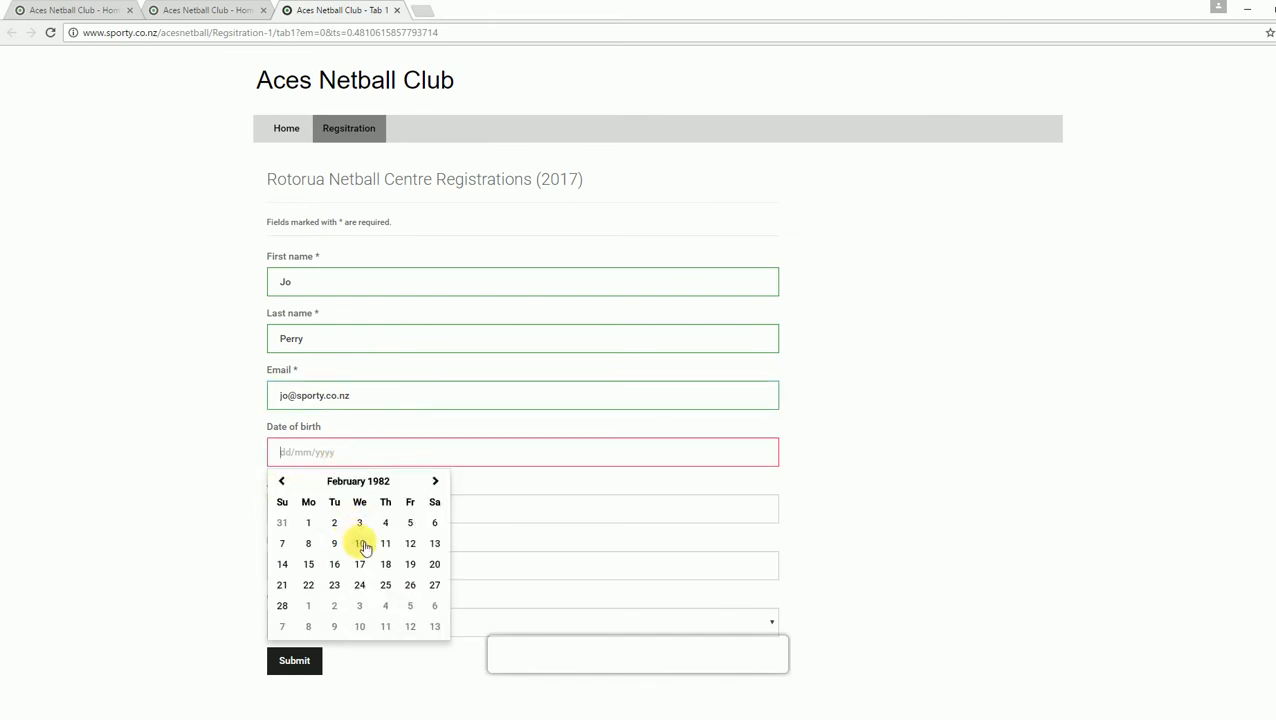
{"action": "left_click", "coordinate": [363, 545]}
Step: Enter an address from the first suggestion and a phone number, choose Female, and submit
{"action": "left_click", "coordinate": [345, 514]}
{"action": "type", "text": "12"}
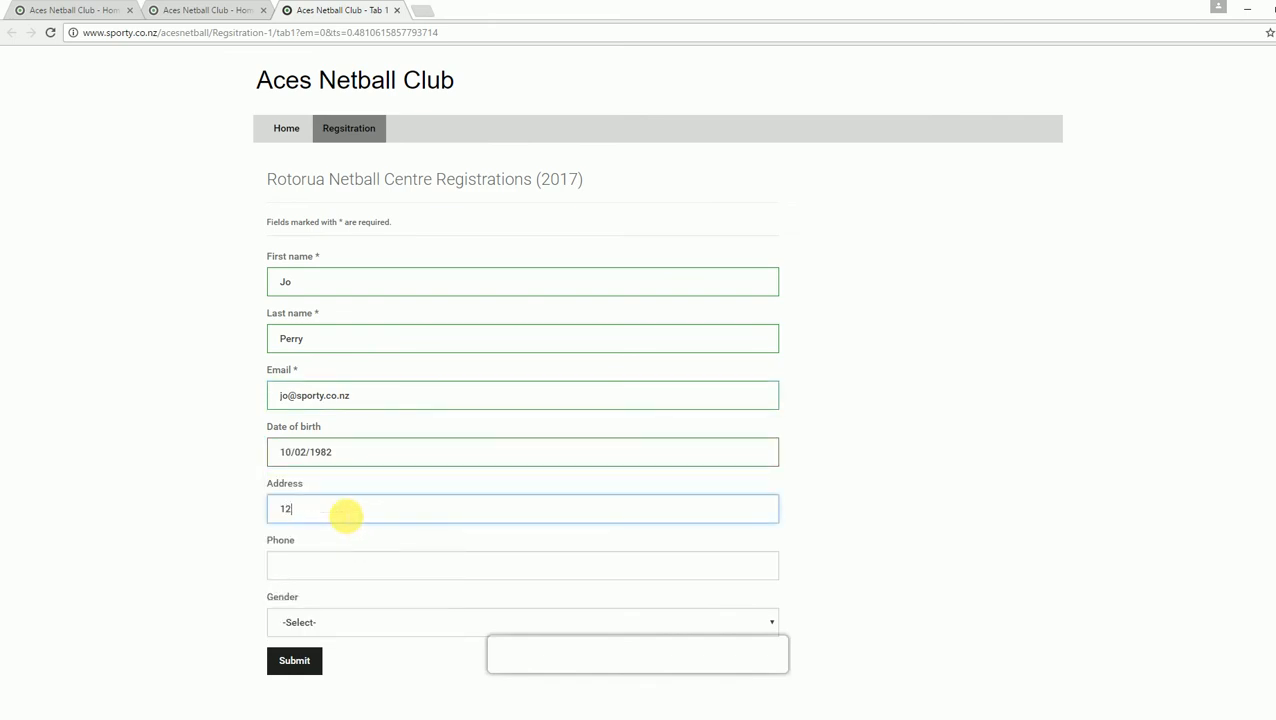
{"action": "type", "text": "3 my"}
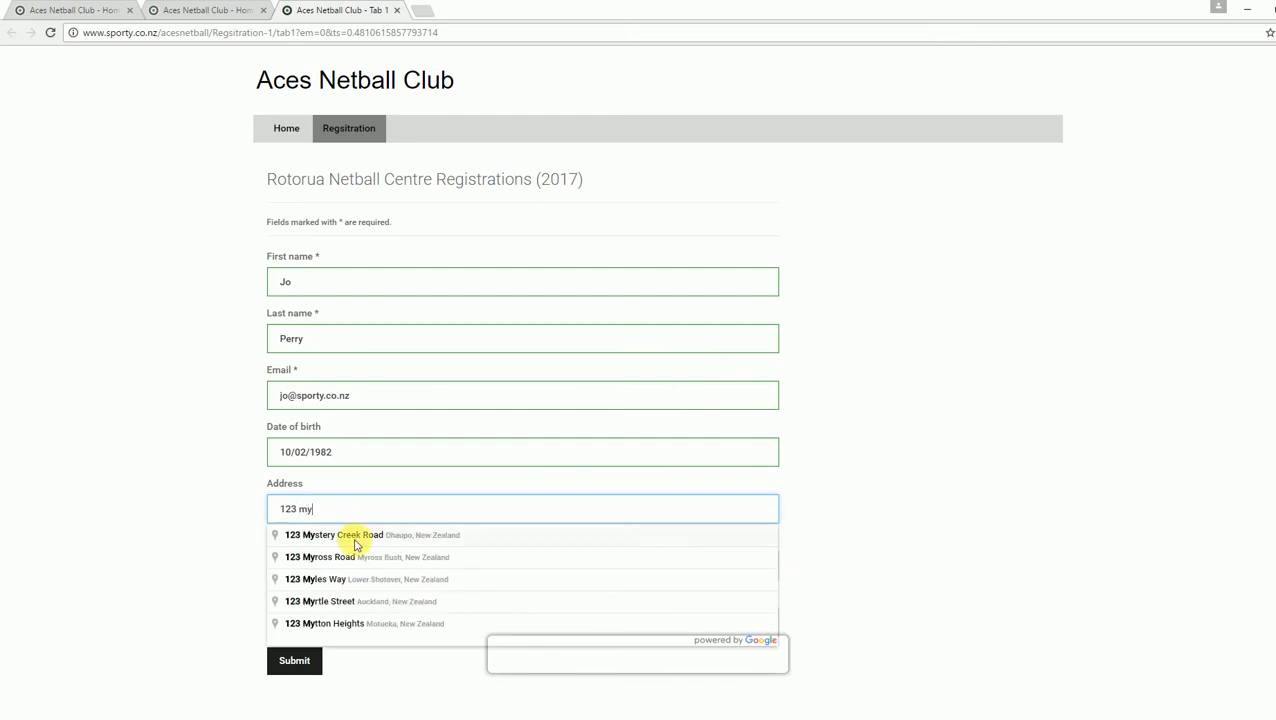
{"action": "left_click", "coordinate": [345, 535]}
{"action": "left_click", "coordinate": [334, 568]}
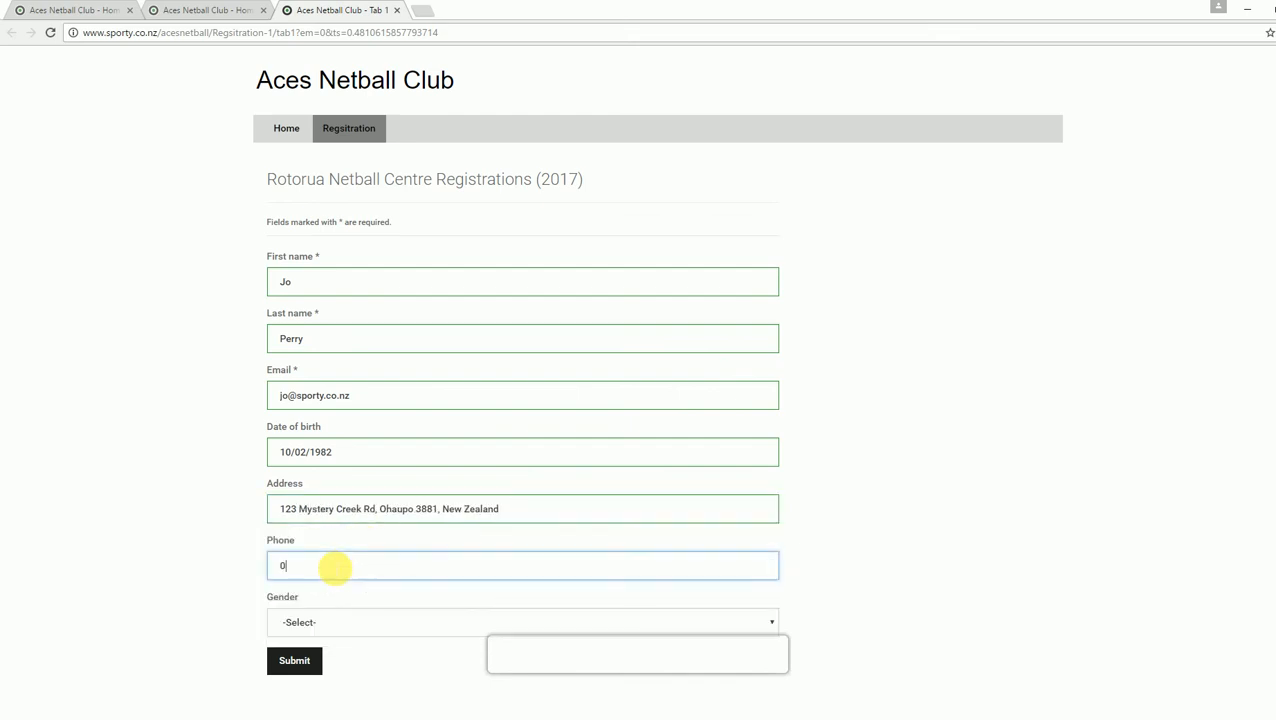
{"action": "left_click", "coordinate": [322, 619]}
{"action": "left_click", "coordinate": [314, 662]}
{"action": "left_click", "coordinate": [313, 665]}
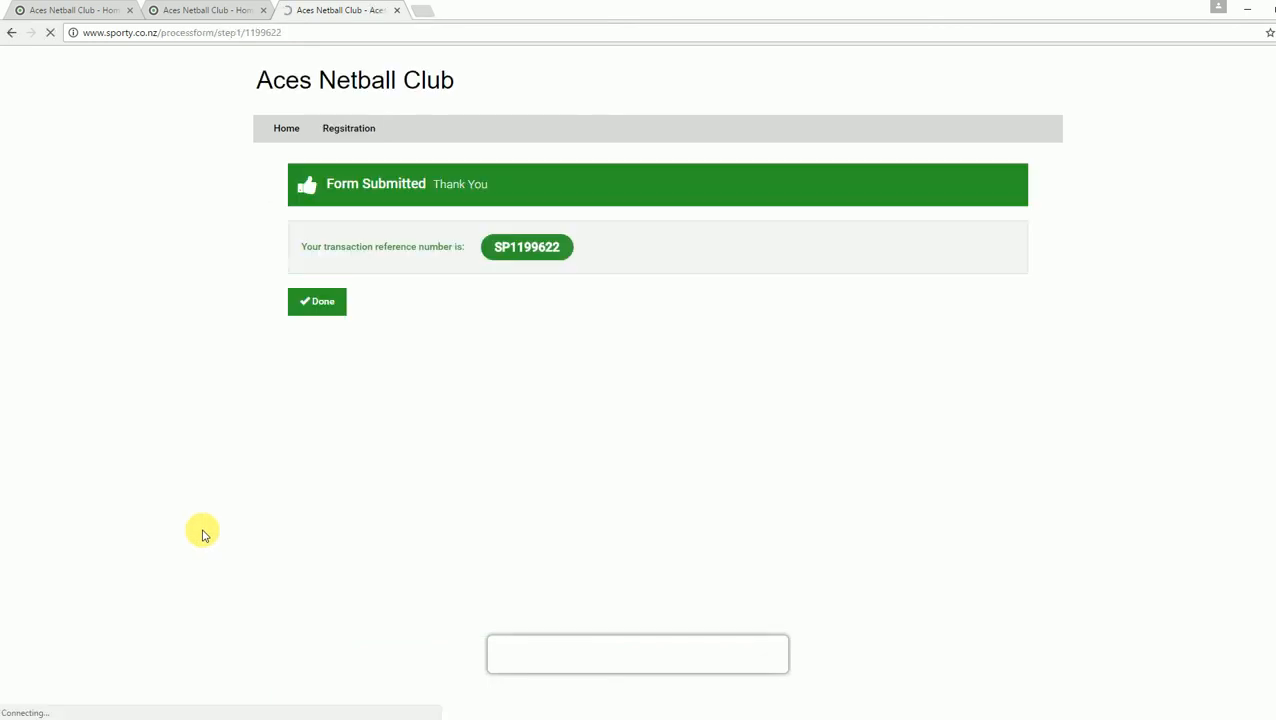
Step: Dismiss the confirmation, return to the home page, and log back in as club admin
{"action": "left_click", "coordinate": [335, 302]}
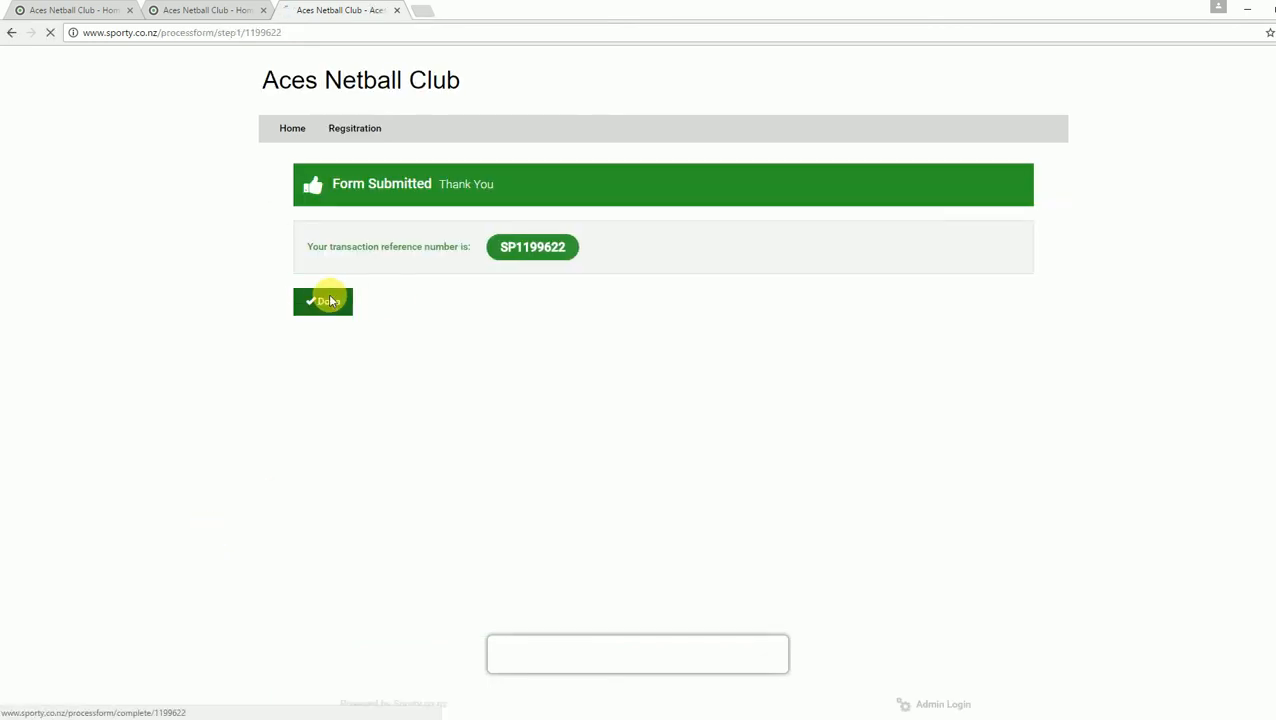
{"action": "left_click", "coordinate": [309, 240]}
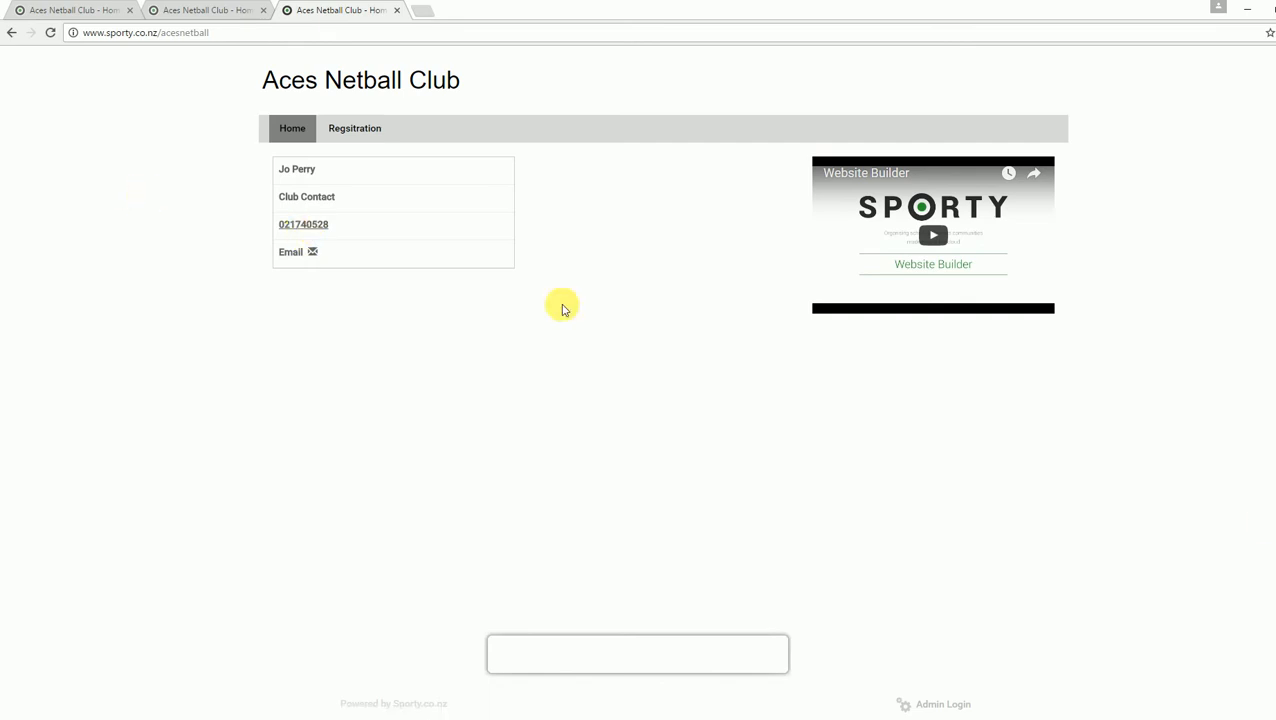
{"action": "left_click", "coordinate": [930, 703]}
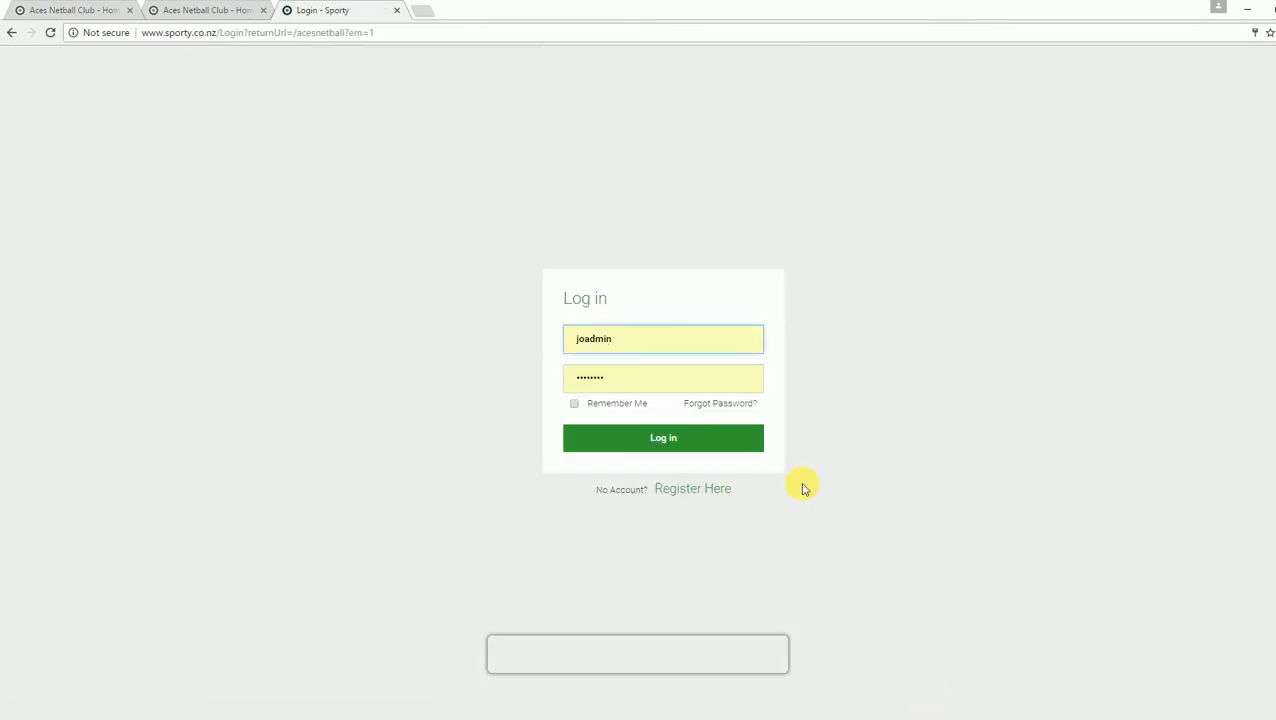
{"action": "left_click", "coordinate": [660, 438]}
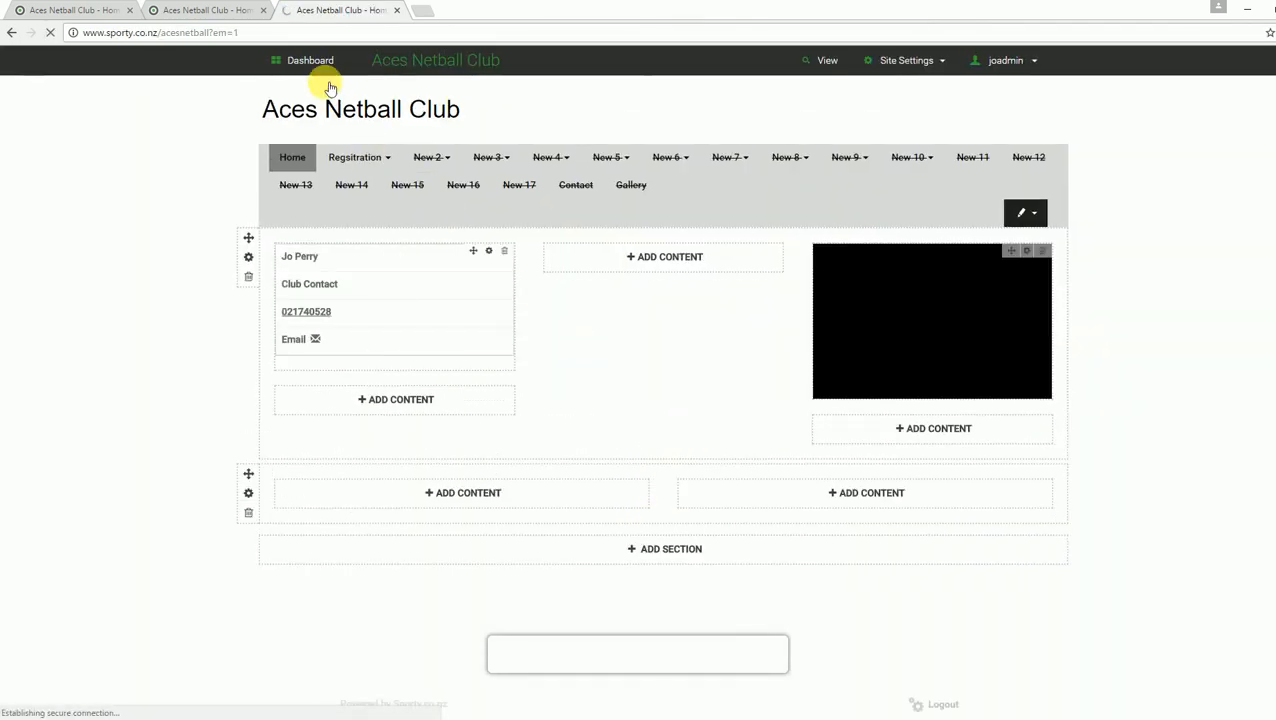
Step: Open Dashboard > Online Registrations > Rotorua Netball Centre Registrations and start a new entry
{"action": "left_click", "coordinate": [311, 62]}
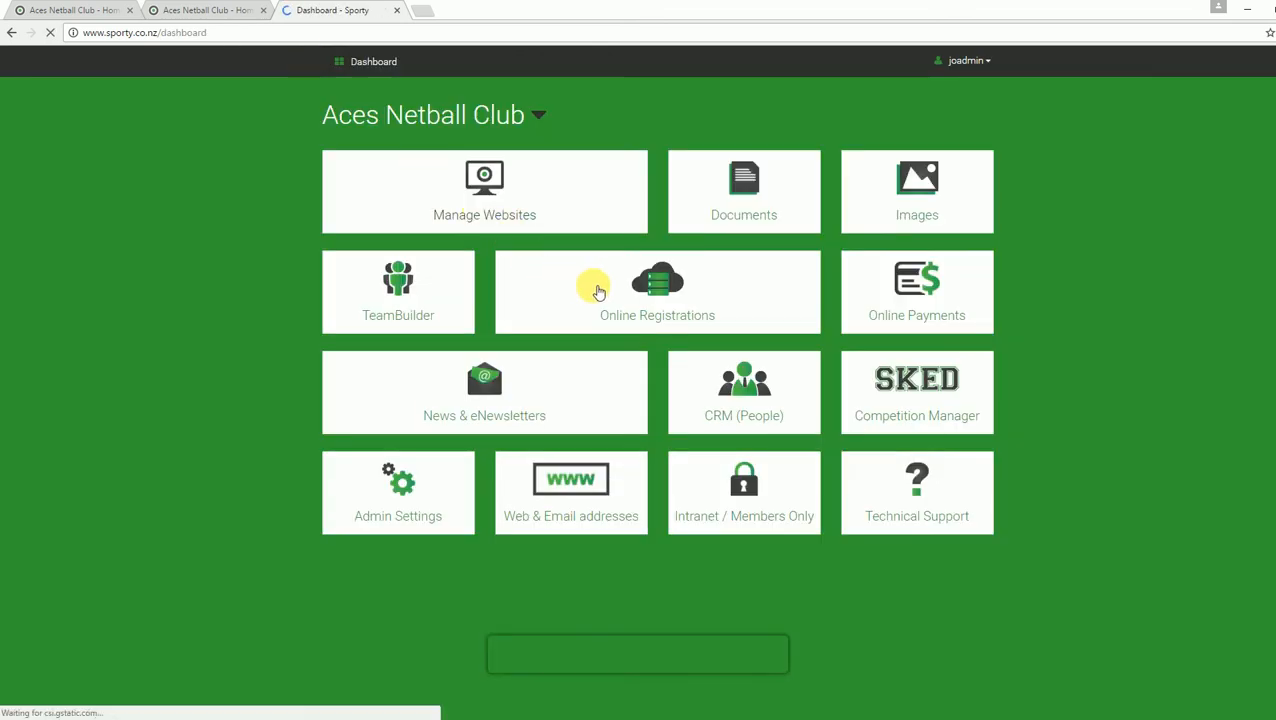
{"action": "left_click", "coordinate": [591, 289]}
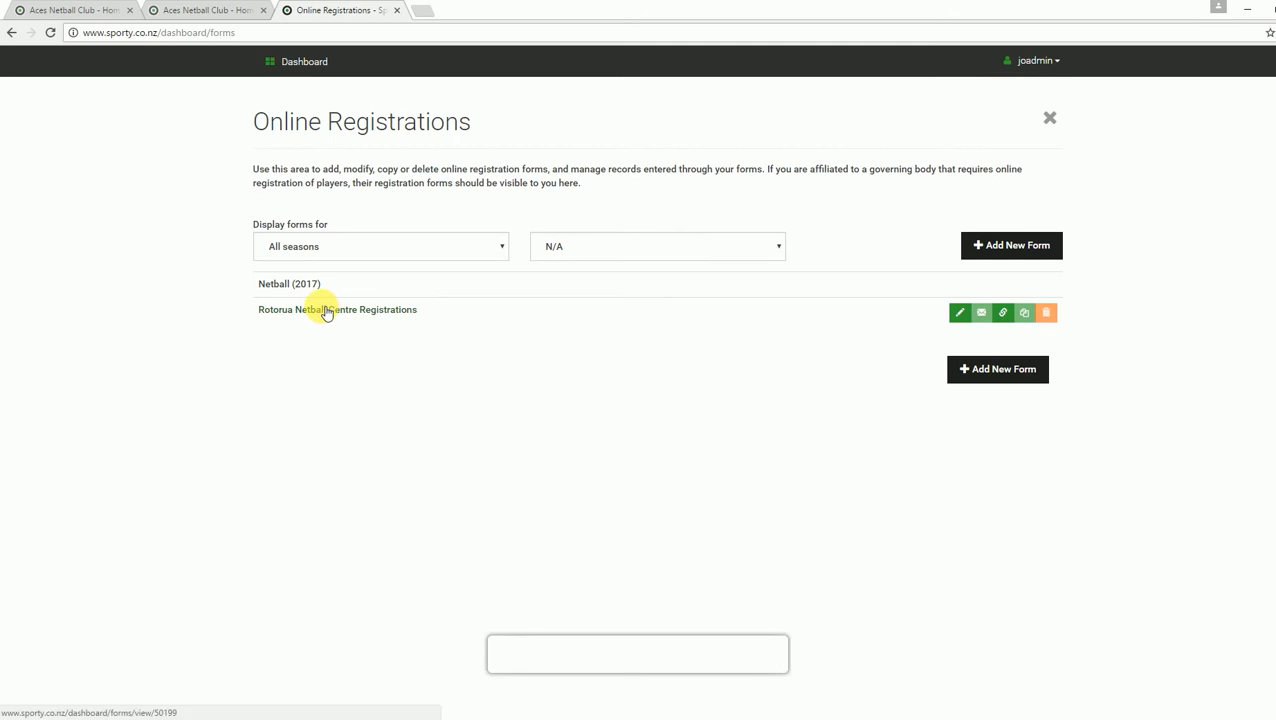
{"action": "left_click", "coordinate": [326, 311]}
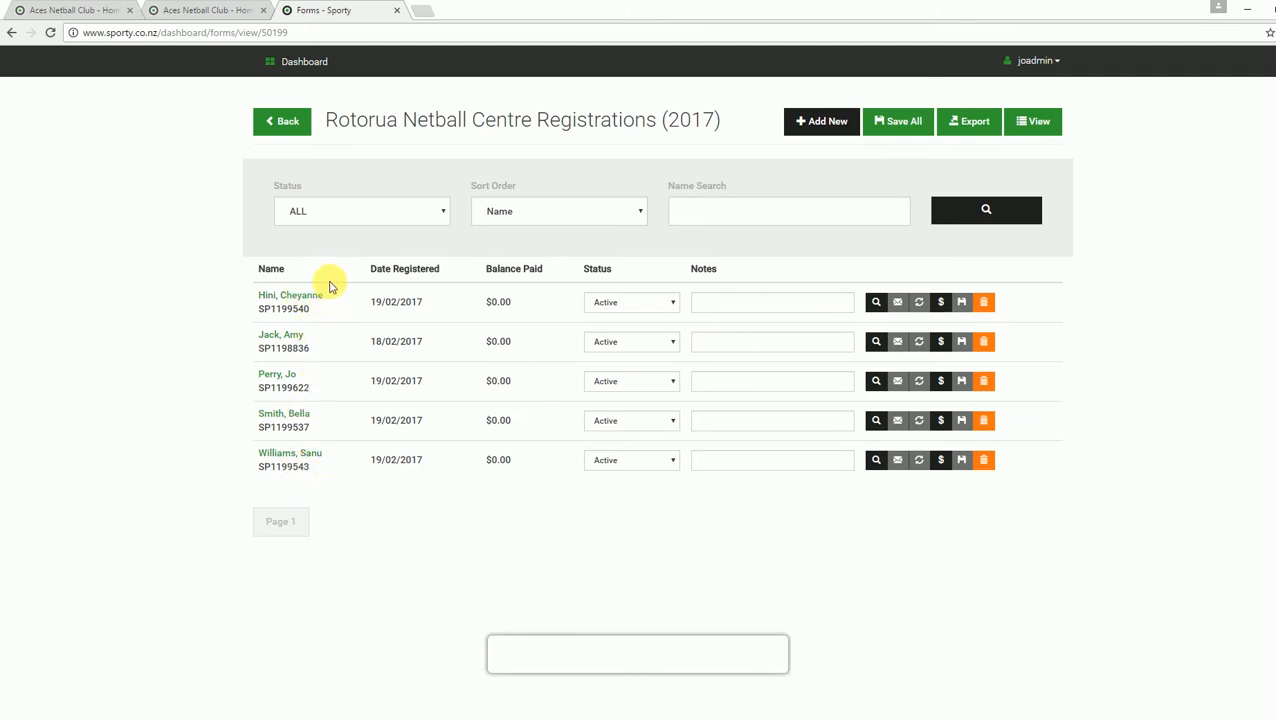
{"action": "left_click", "coordinate": [815, 121]}
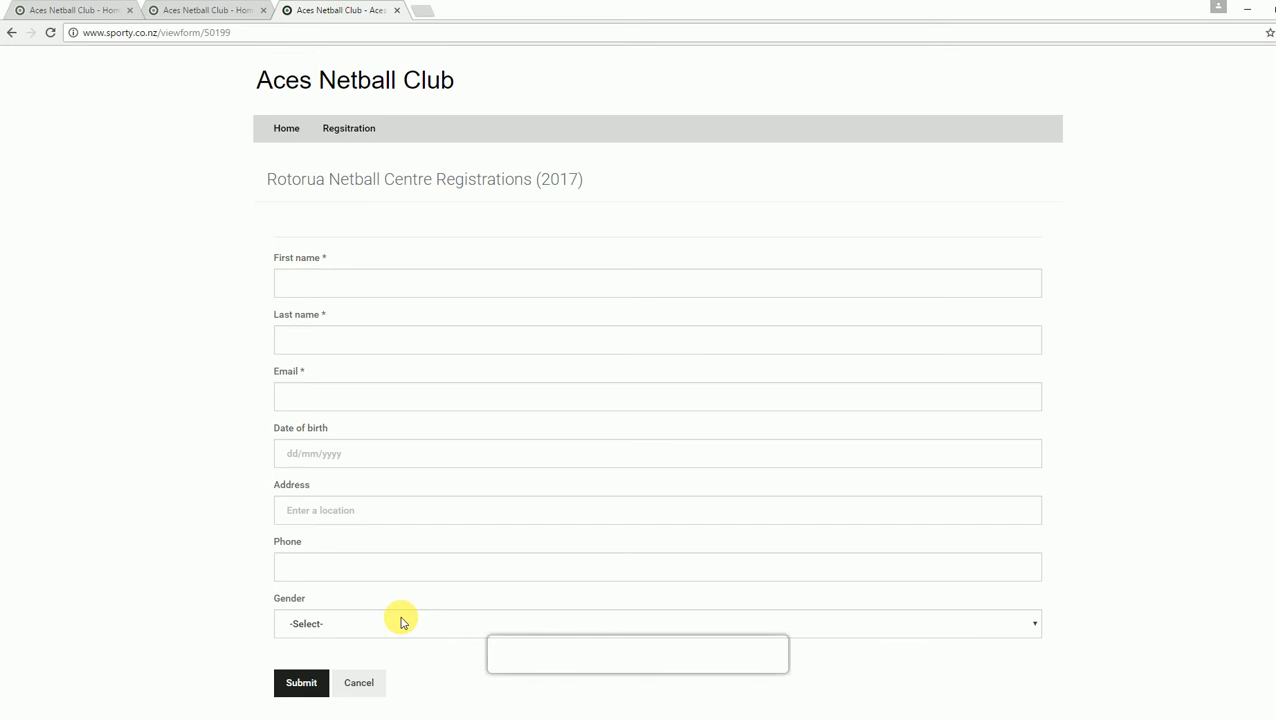
Step: Enter the new member's first name, last name and email address
{"action": "left_click", "coordinate": [313, 284]}
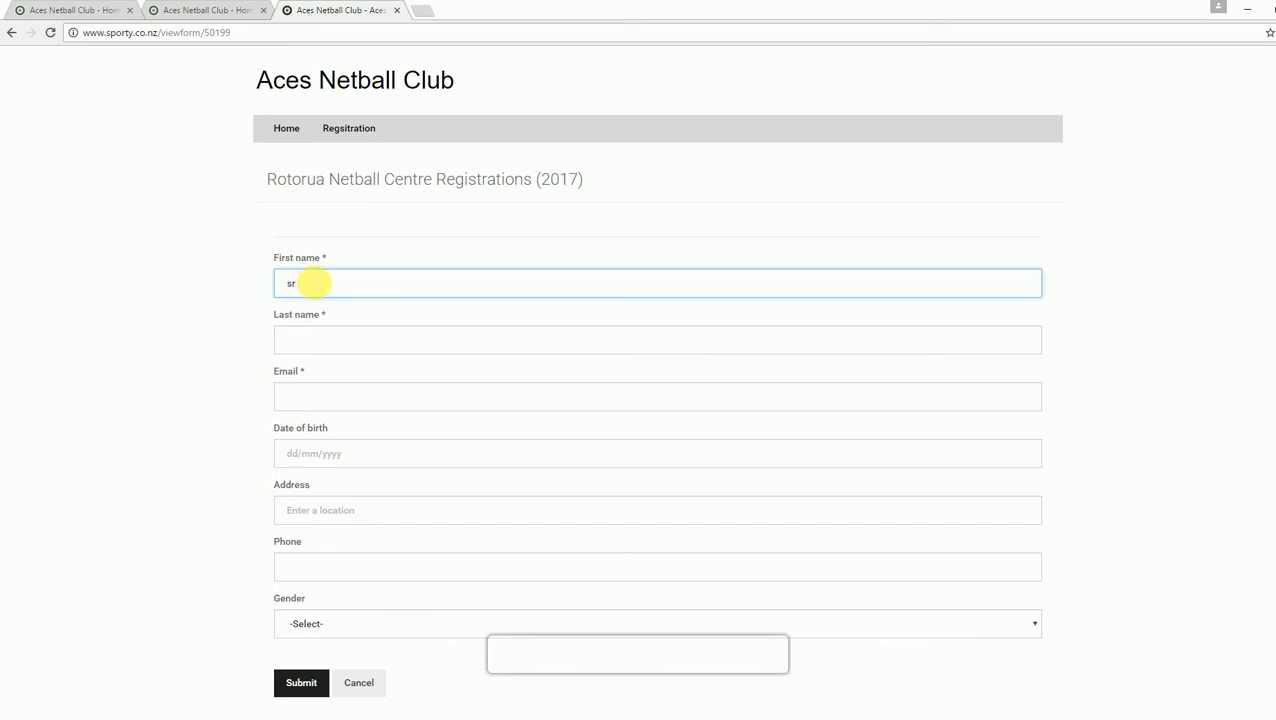
{"action": "key", "text": "Tab"}
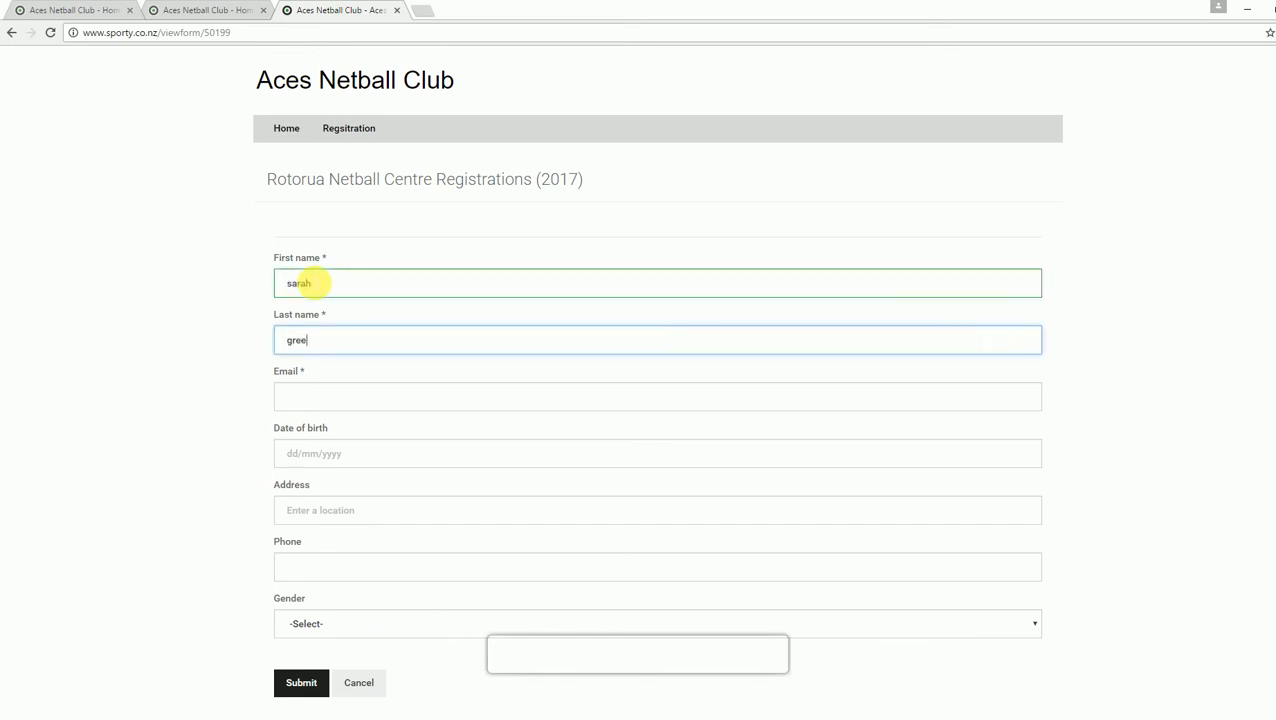
{"action": "key", "text": "Tab"}
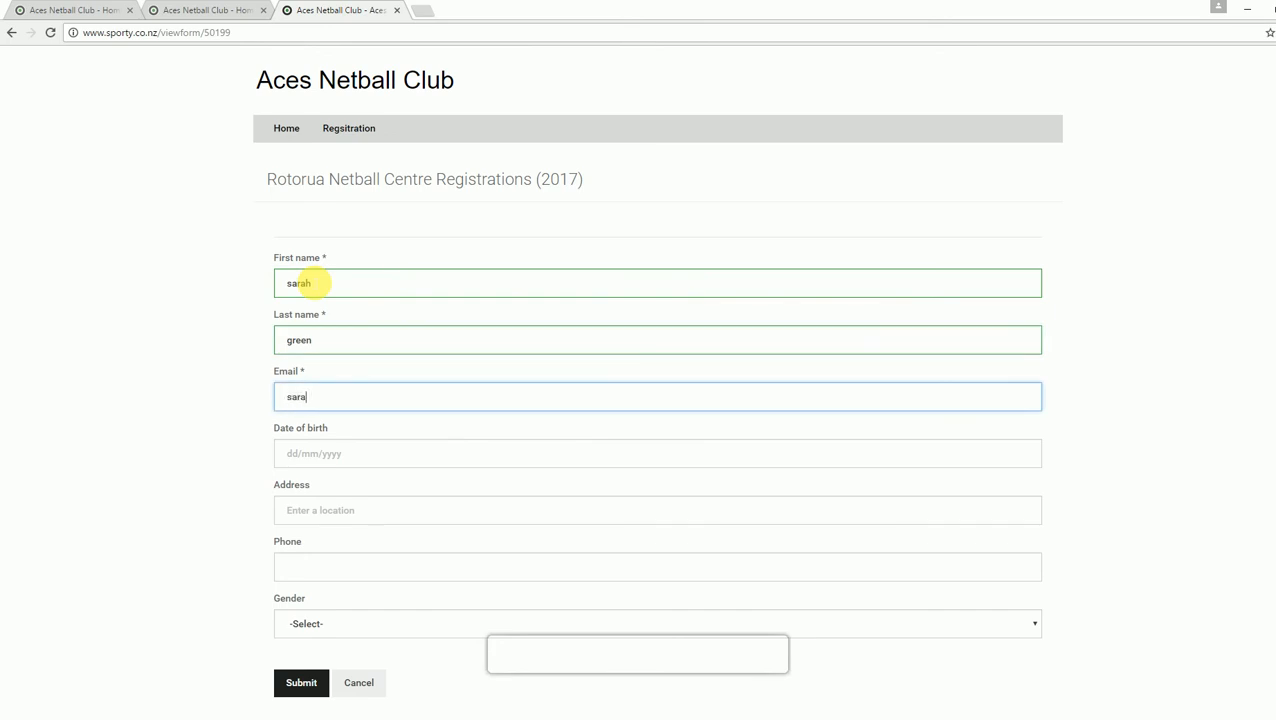
Step: Set the date of birth to 11/03/1992 in the calendar
{"action": "left_click", "coordinate": [322, 458]}
{"action": "left_click", "coordinate": [285, 483]}
{"action": "left_click", "coordinate": [285, 483]}
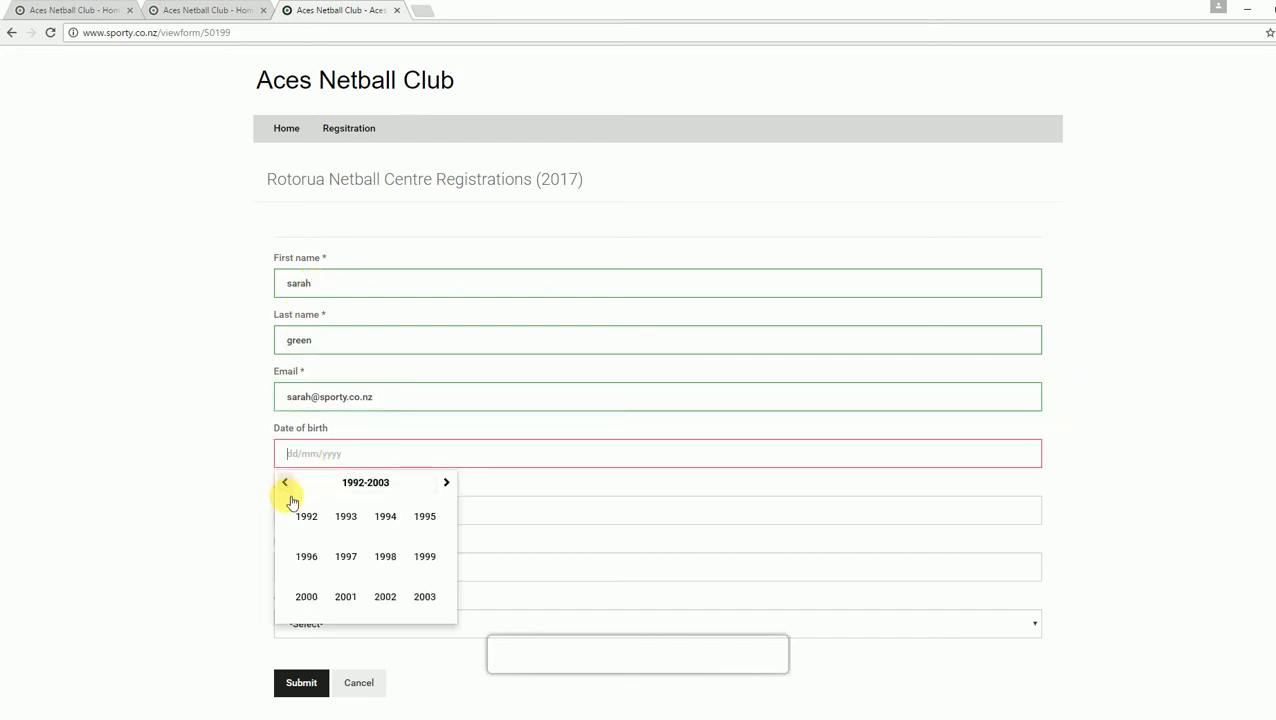
{"action": "left_click", "coordinate": [306, 516]}
{"action": "left_click", "coordinate": [385, 516]}
{"action": "left_click", "coordinate": [365, 544]}
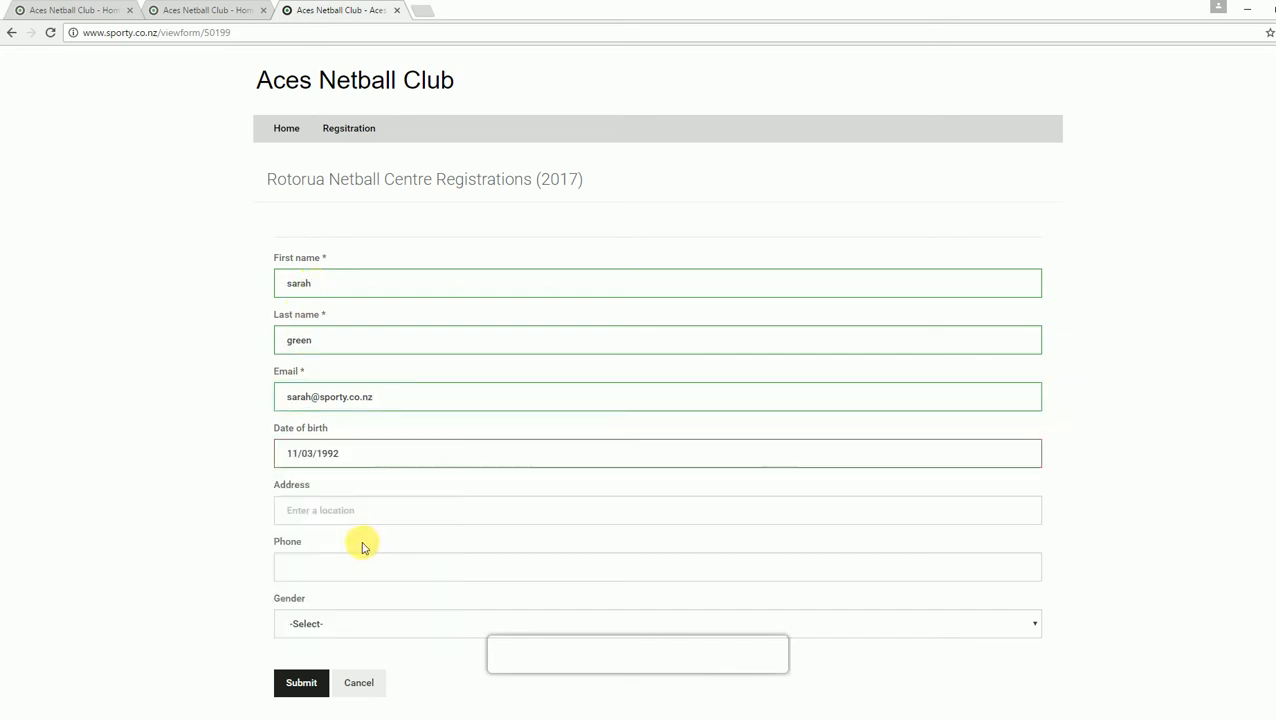
Step: Pick the suggested address, add a phone number, choose Female, and submit the entry
{"action": "left_click", "coordinate": [333, 511]}
{"action": "type", "text": "123"}
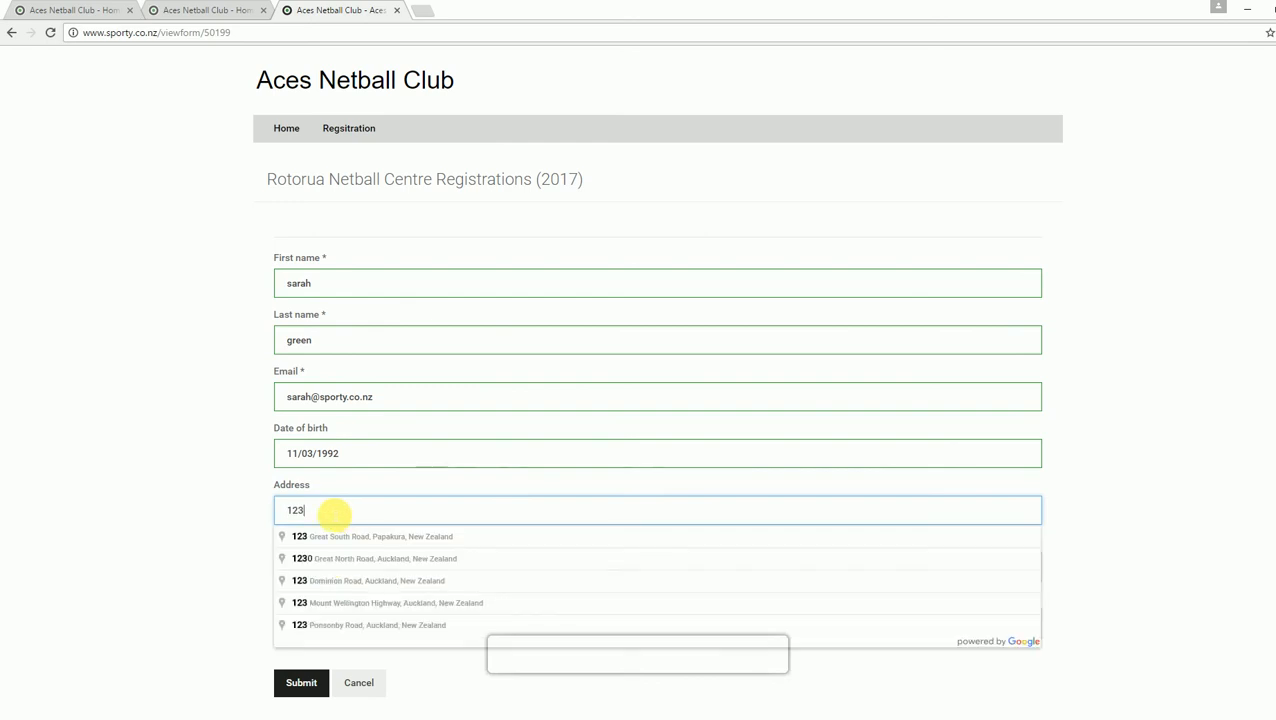
{"action": "left_click", "coordinate": [355, 538]}
{"action": "left_click", "coordinate": [345, 566]}
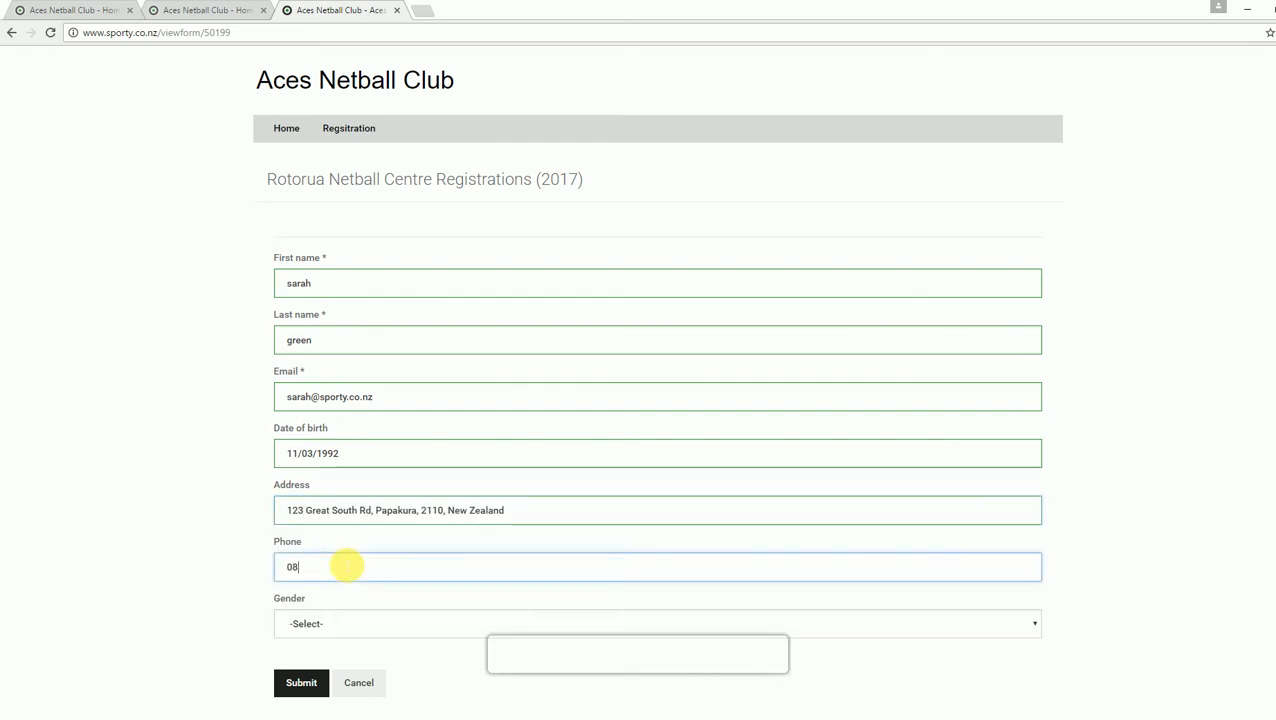
{"action": "left_click", "coordinate": [478, 624]}
{"action": "left_click", "coordinate": [369, 670]}
{"action": "left_click", "coordinate": [298, 684]}
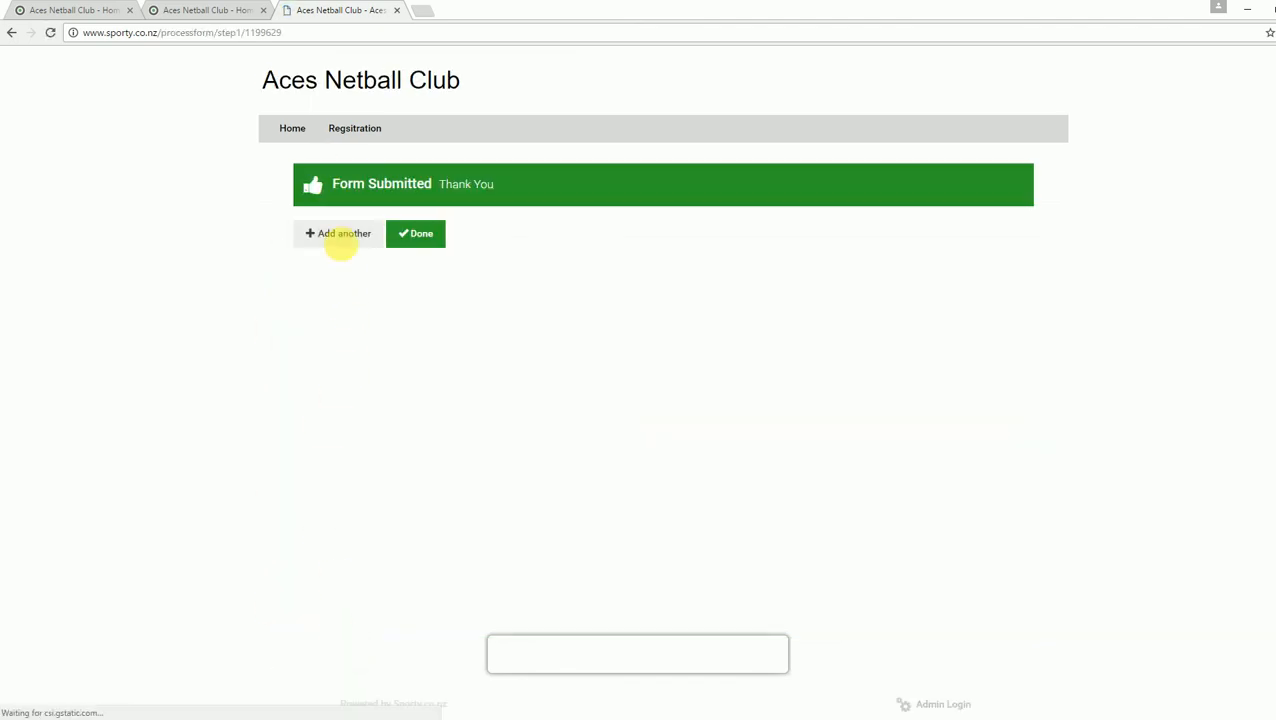
Step: Confirm the registrations list now shows six entries, then return to the Aces Netball Club dashboard
{"action": "left_click", "coordinate": [436, 234]}
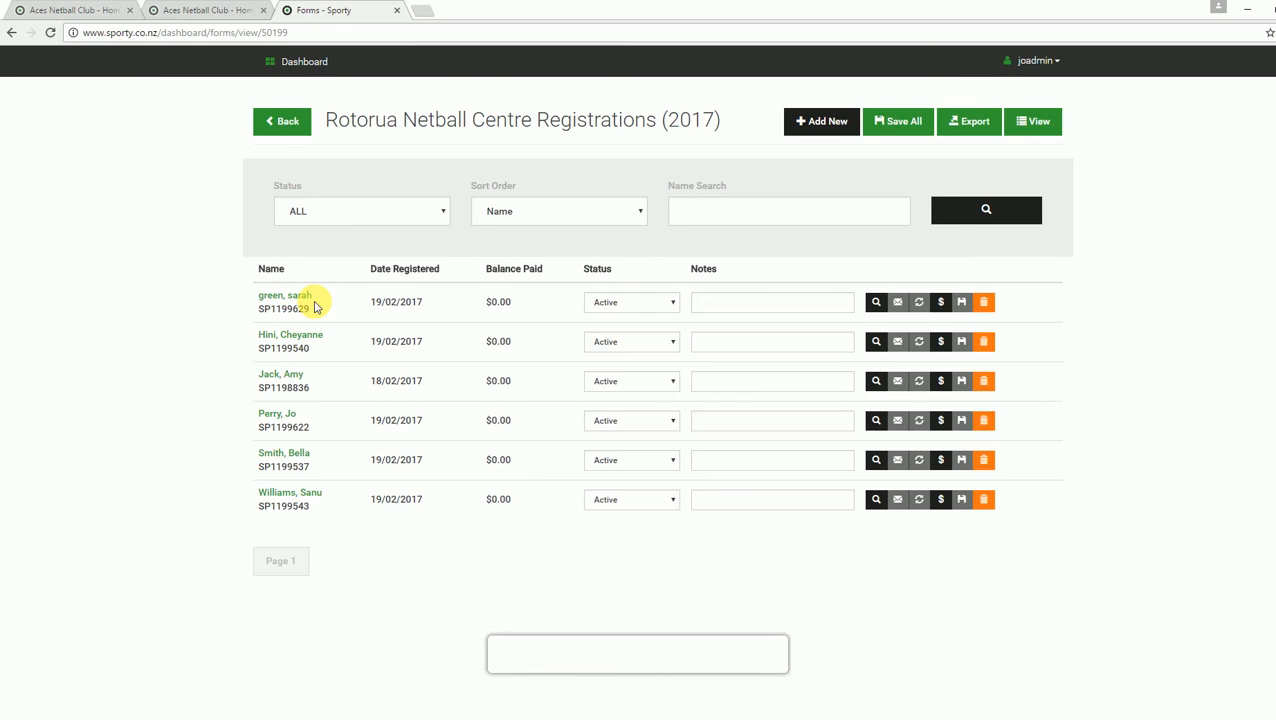
{"action": "left_click", "coordinate": [305, 62]}
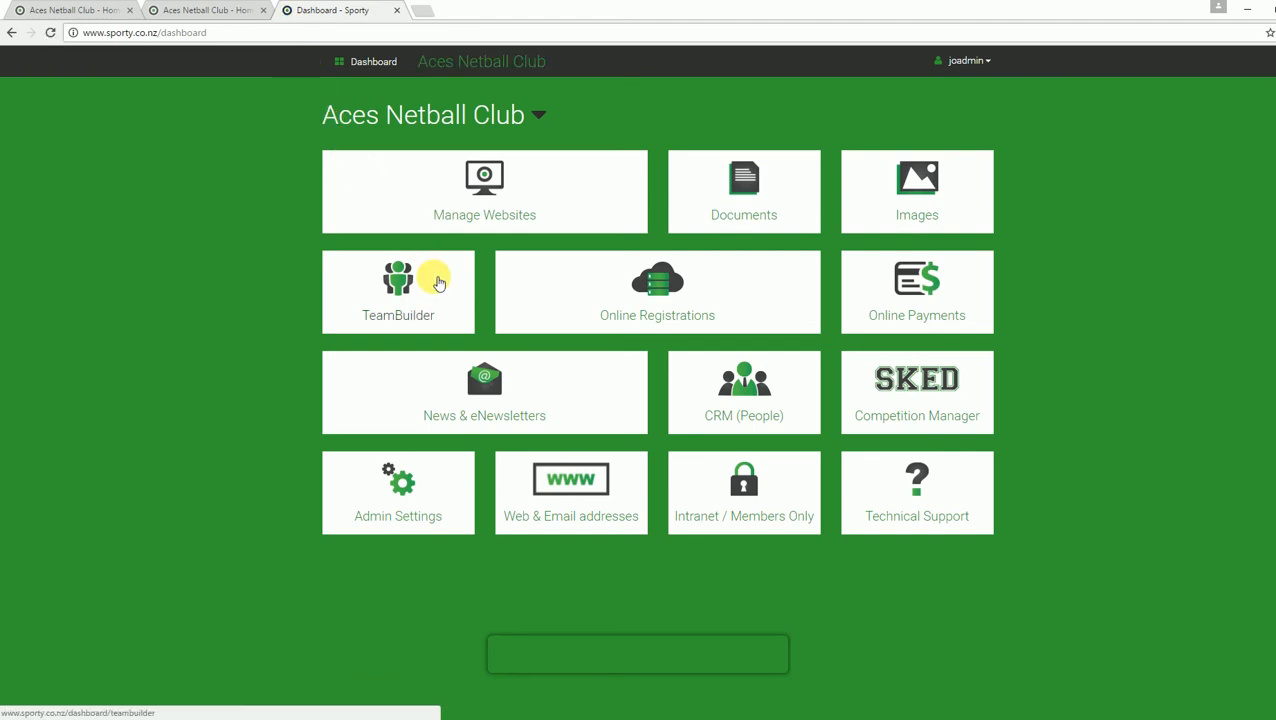
Step: Load TeamBuilder for Rotorua Netball Centre Registrations under Netball 2017, listing six unassigned players
{"action": "left_click", "coordinate": [438, 283]}
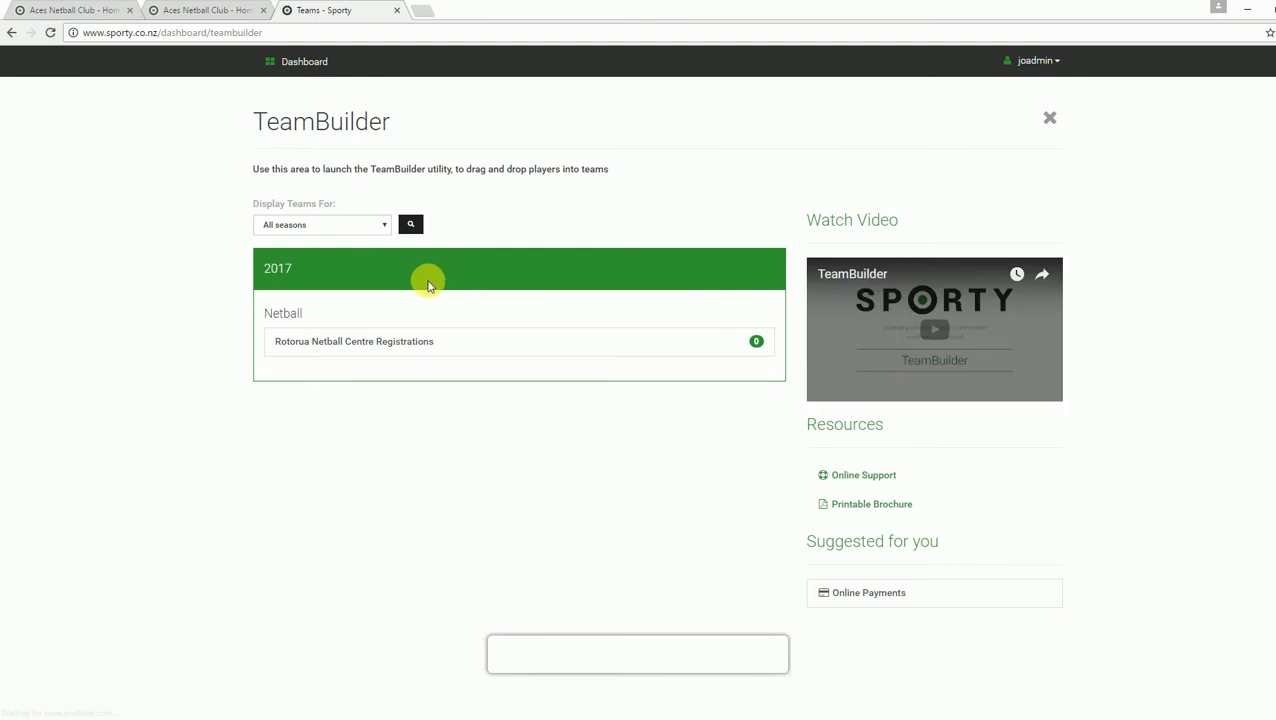
{"action": "left_click", "coordinate": [372, 341]}
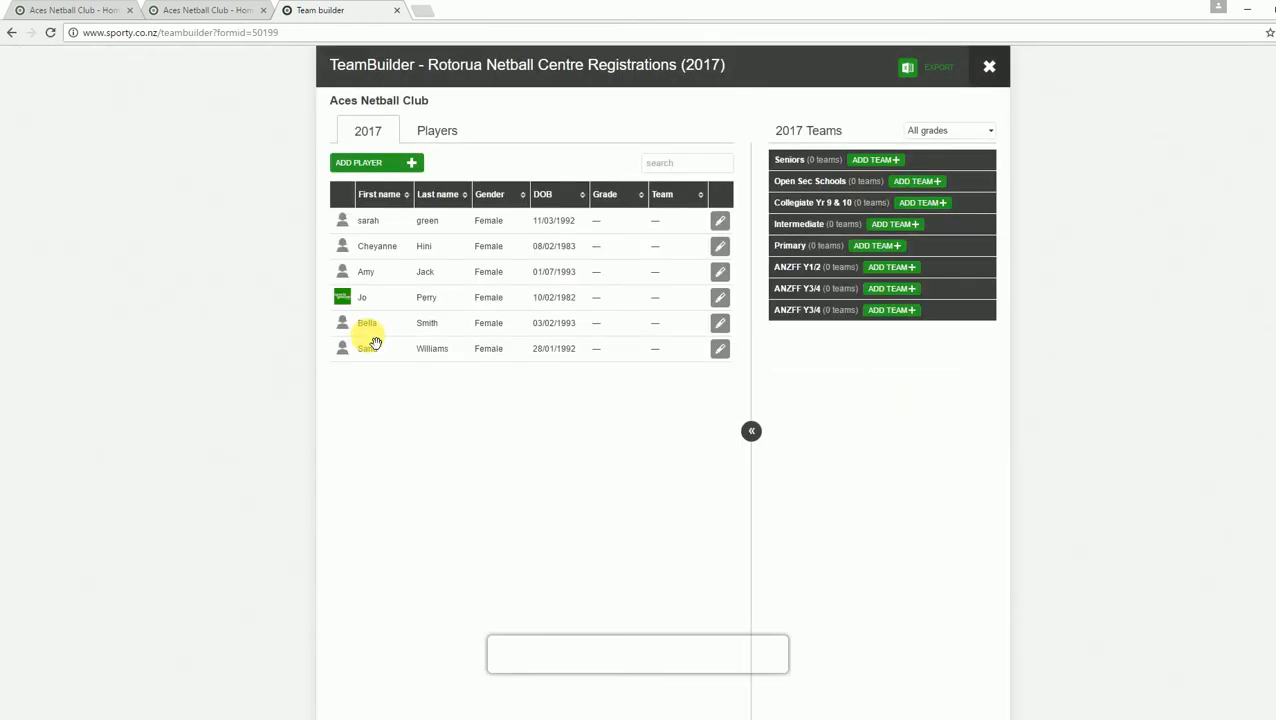
{"action": "left_click_drag", "start_coordinate": [426, 250], "coordinate": [428, 243]}
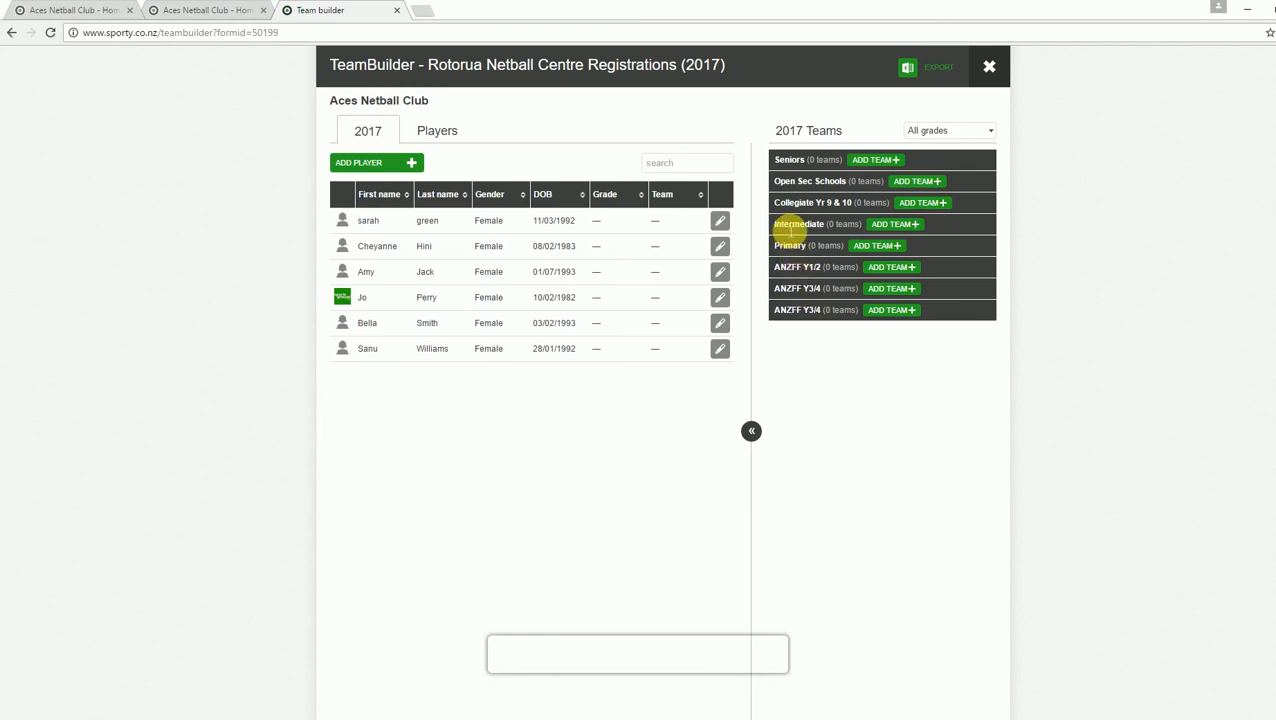
Step: Add a team named Jumpers in the Intermediate grade with the first contact's name, e-mail and phone
{"action": "left_click", "coordinate": [899, 226]}
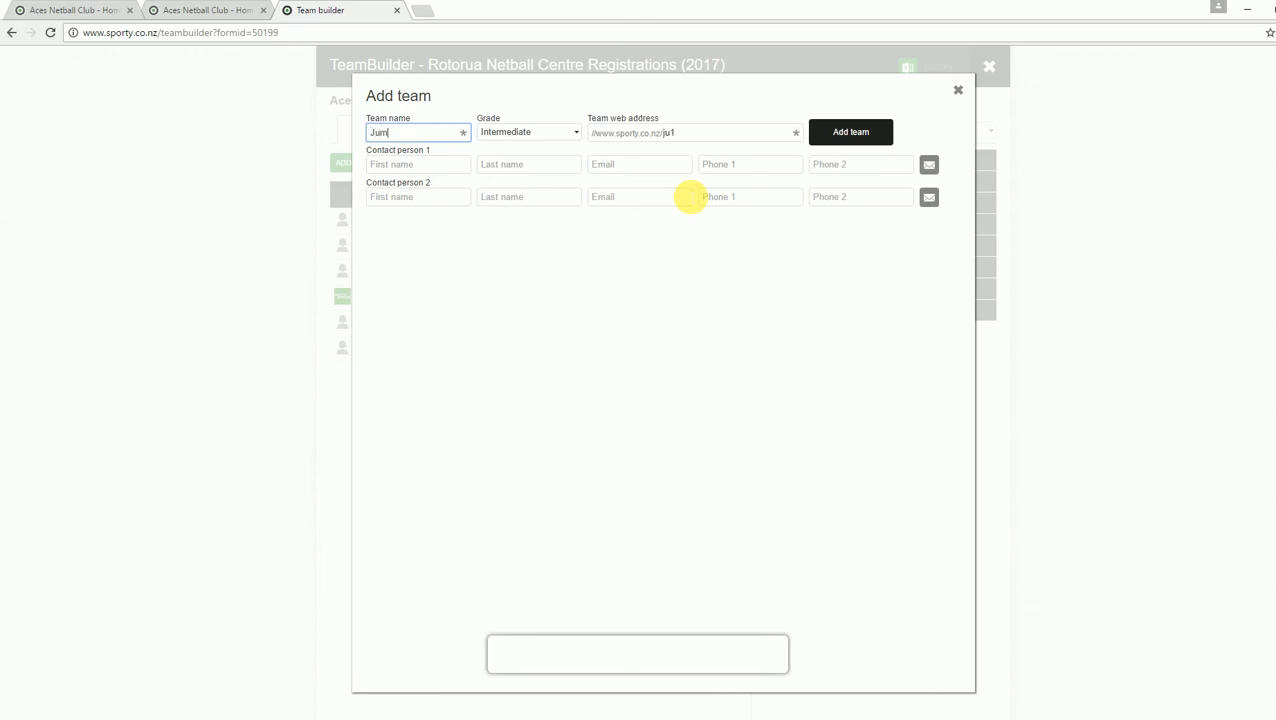
{"action": "type", "text": "Jumpers"}
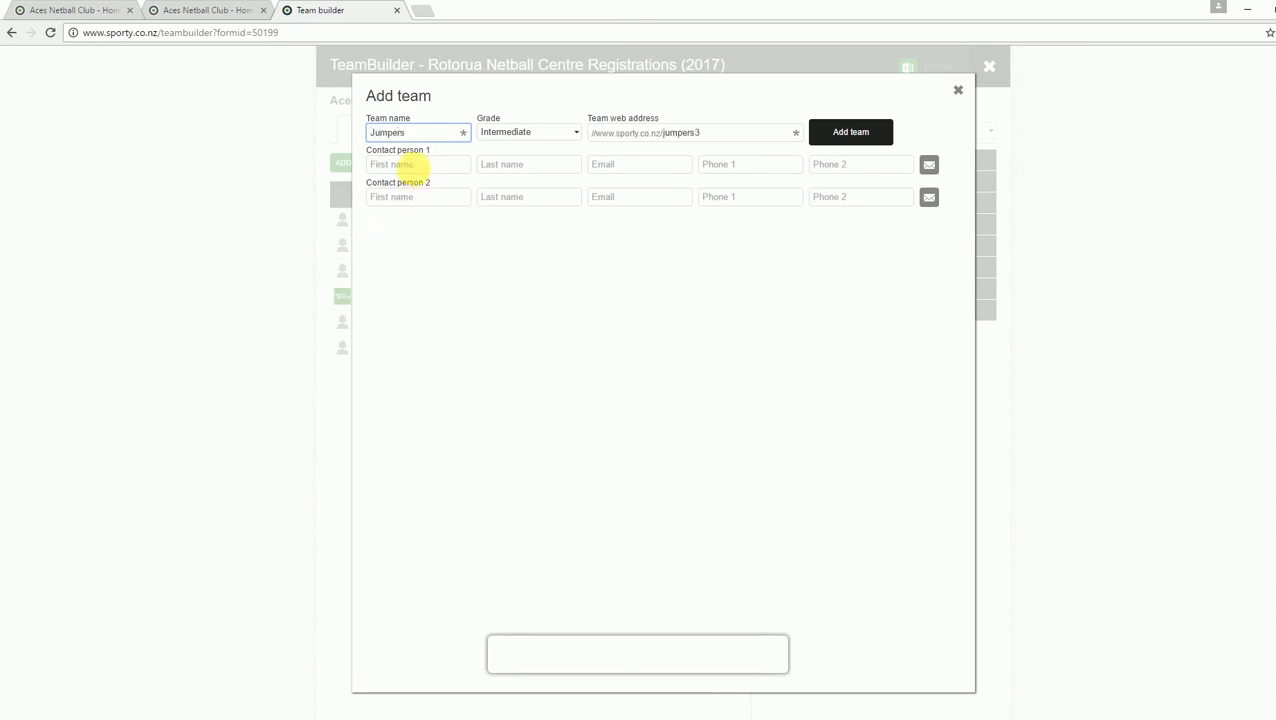
{"action": "left_click", "coordinate": [416, 165]}
{"action": "type", "text": "Jo"}
{"action": "key", "text": "Tab"}
{"action": "type", "text": "Pe"}
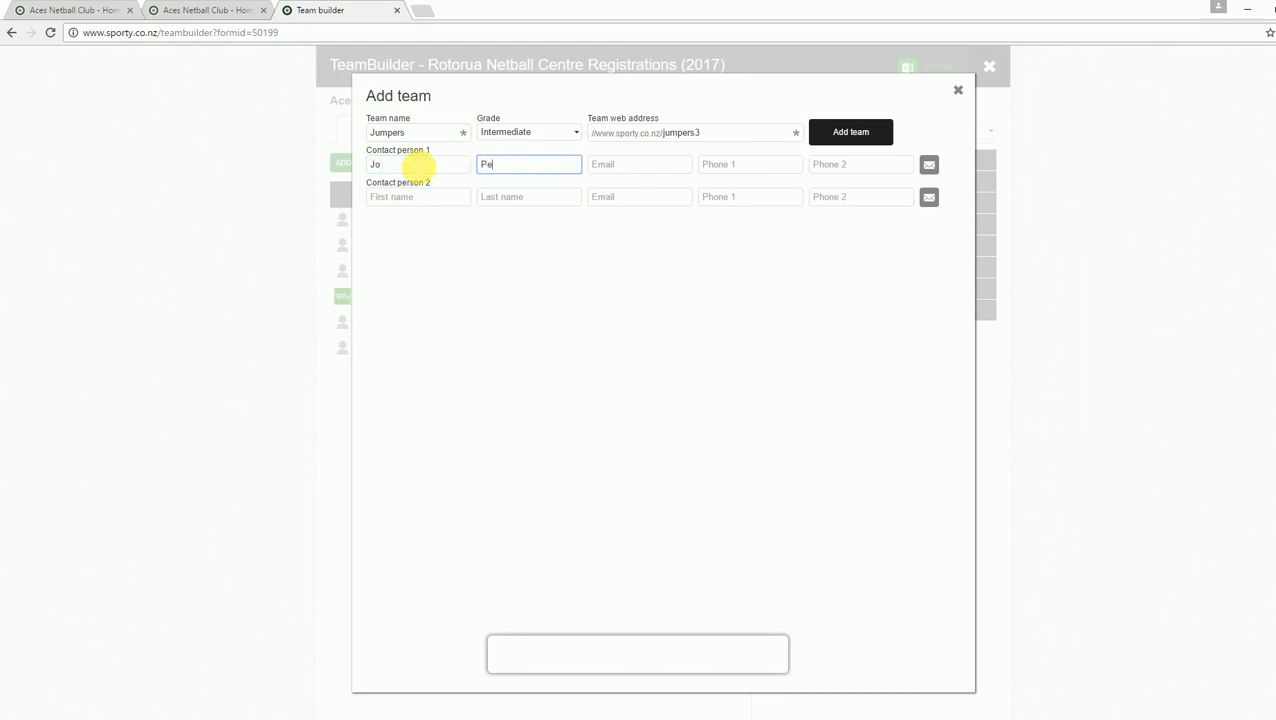
{"action": "key", "text": "Tab"}
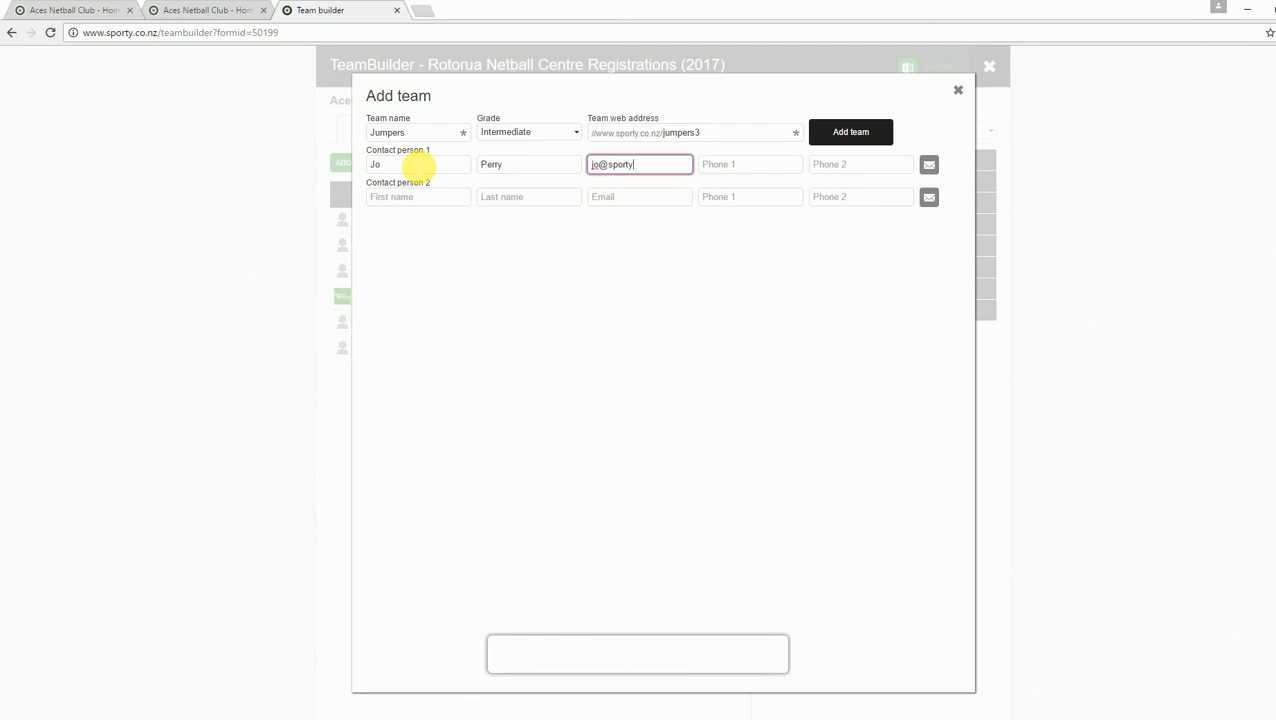
{"action": "key", "text": "Tab"}
{"action": "type", "text": "02"}
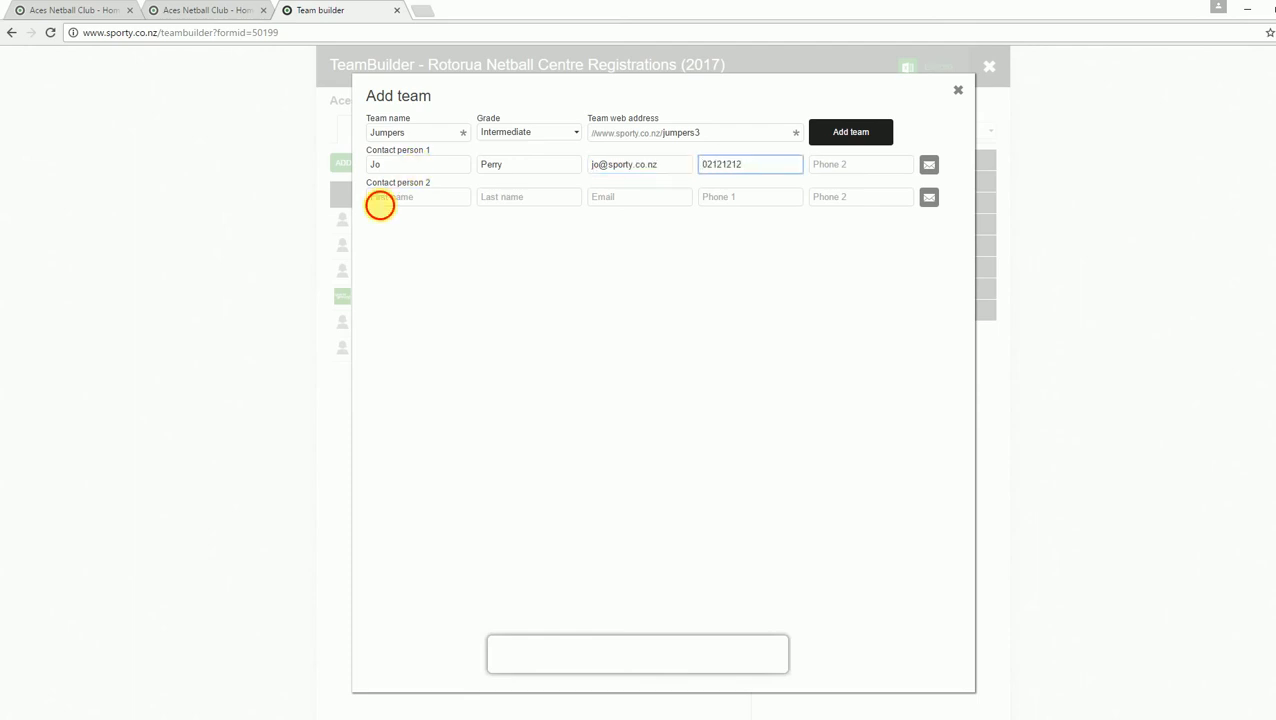
Step: Enter the second contact's first name and save the Jumpers team
{"action": "left_click", "coordinate": [379, 200]}
{"action": "type", "text": "Mike"}
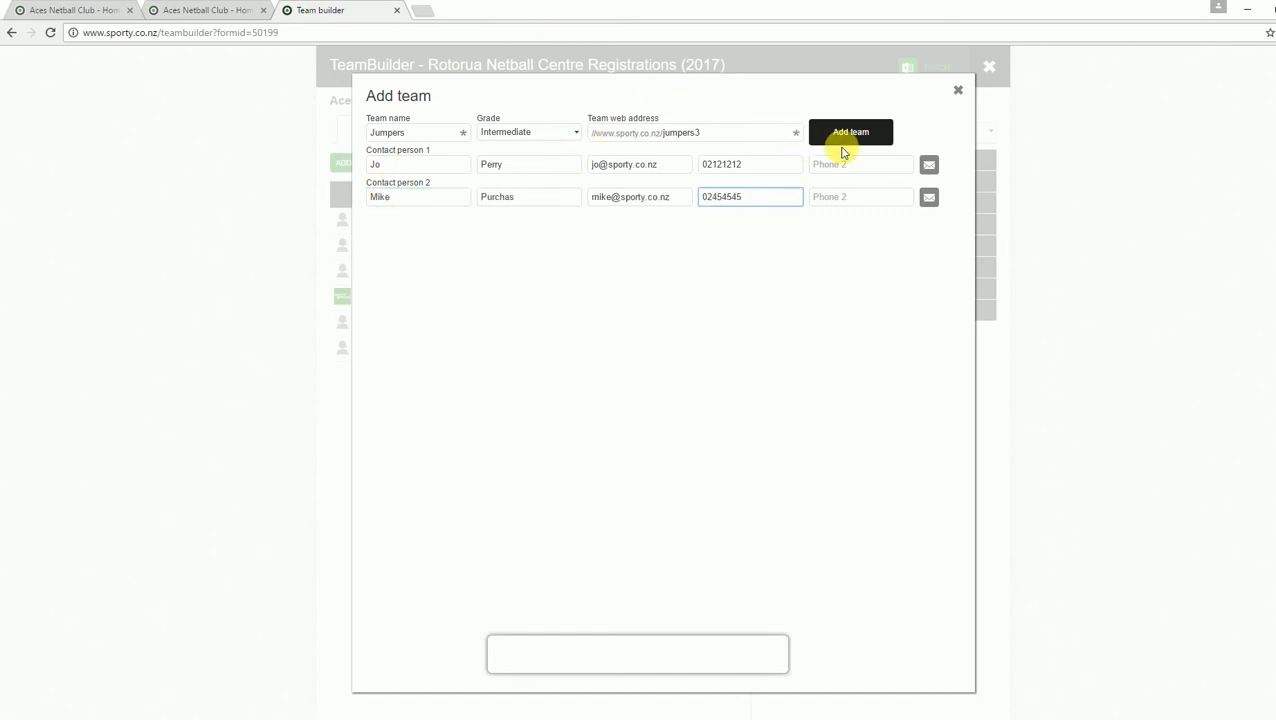
{"action": "left_click", "coordinate": [836, 136]}
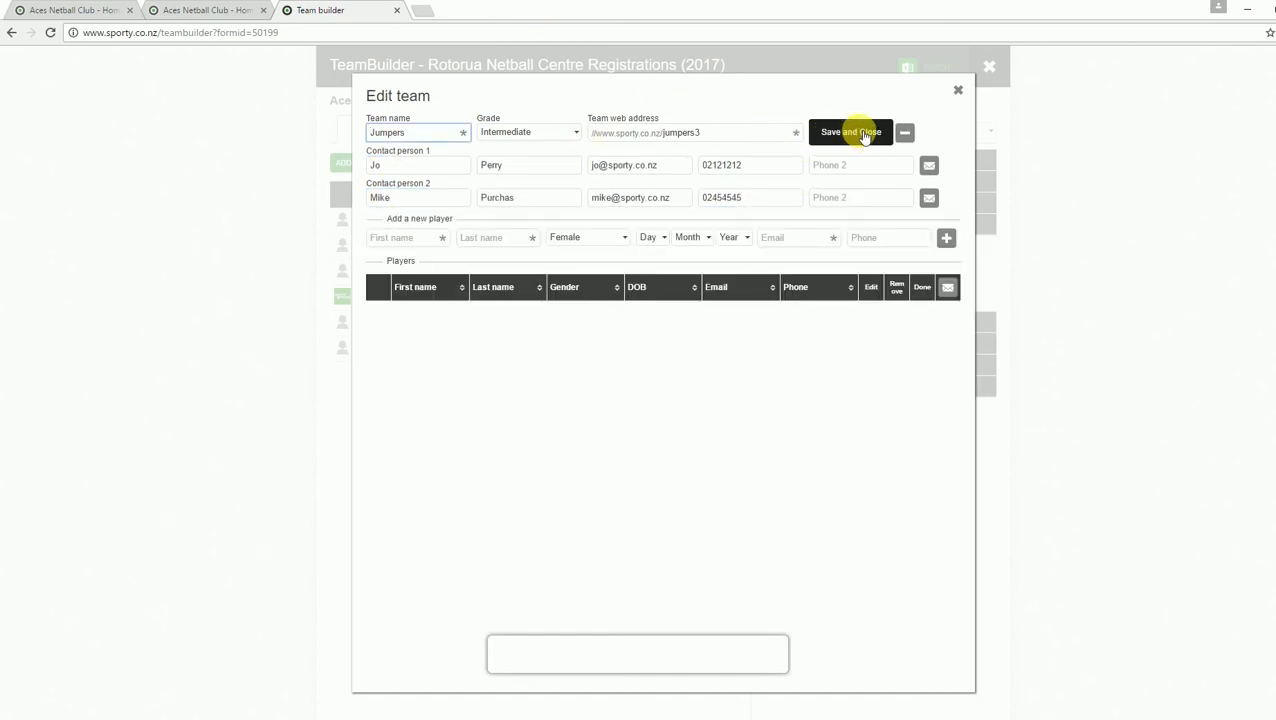
{"action": "left_click", "coordinate": [850, 132]}
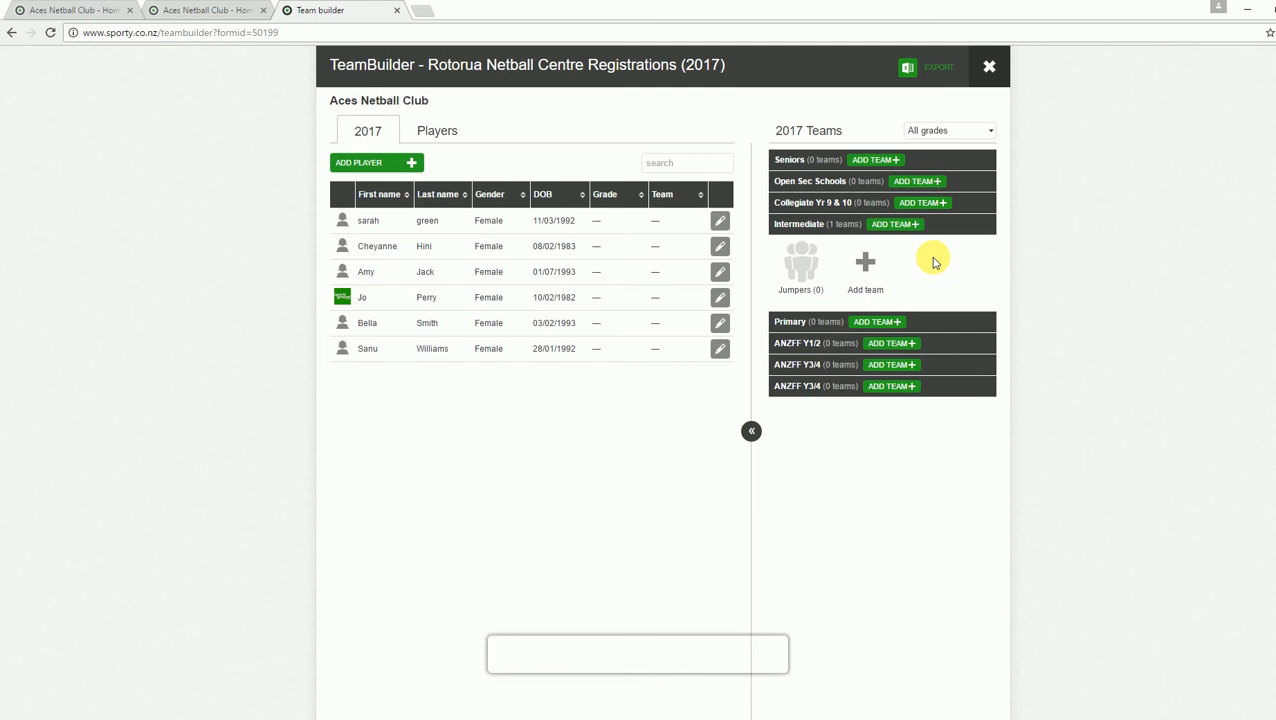
Step: Drag all six players from the 2017 list onto Jumpers under Intermediate, giving Jumpers (6)
{"action": "mouse_move", "coordinate": [427, 213]}
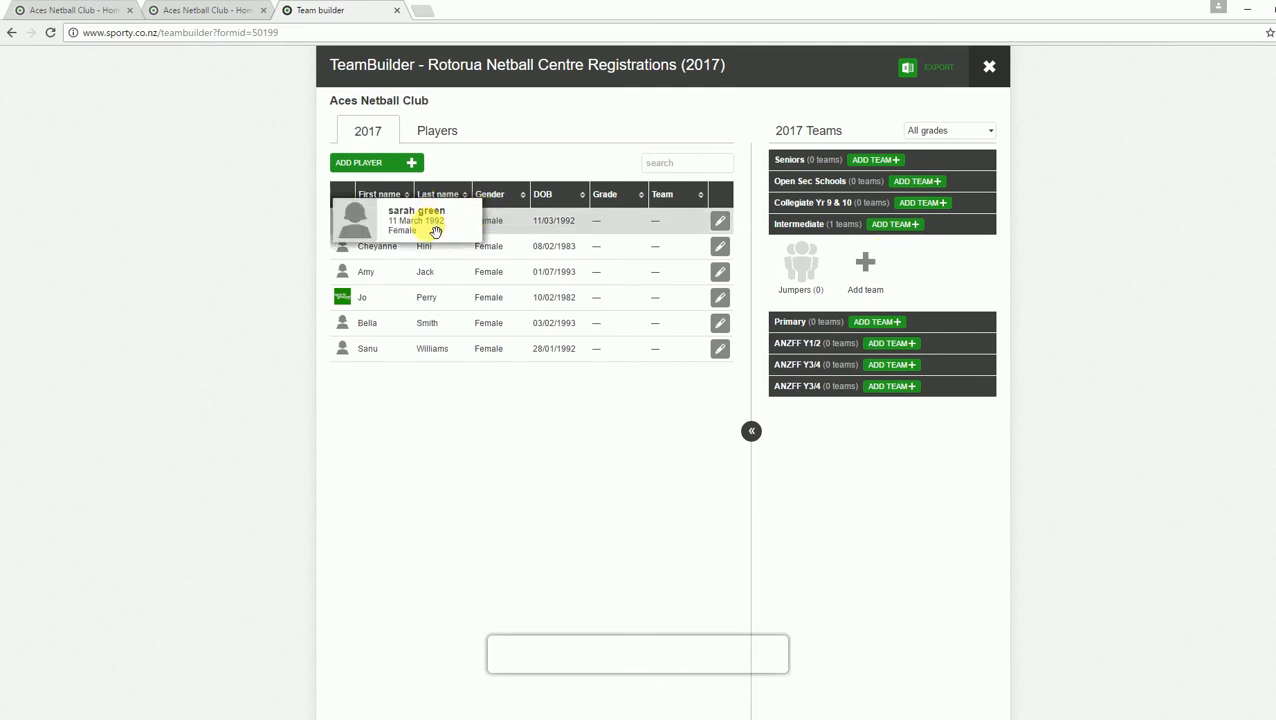
{"action": "left_click_drag", "start_coordinate": [436, 232], "coordinate": [811, 275]}
{"action": "left_click_drag", "start_coordinate": [372, 272], "coordinate": [810, 284]}
{"action": "left_click_drag", "start_coordinate": [372, 220], "coordinate": [810, 284]}
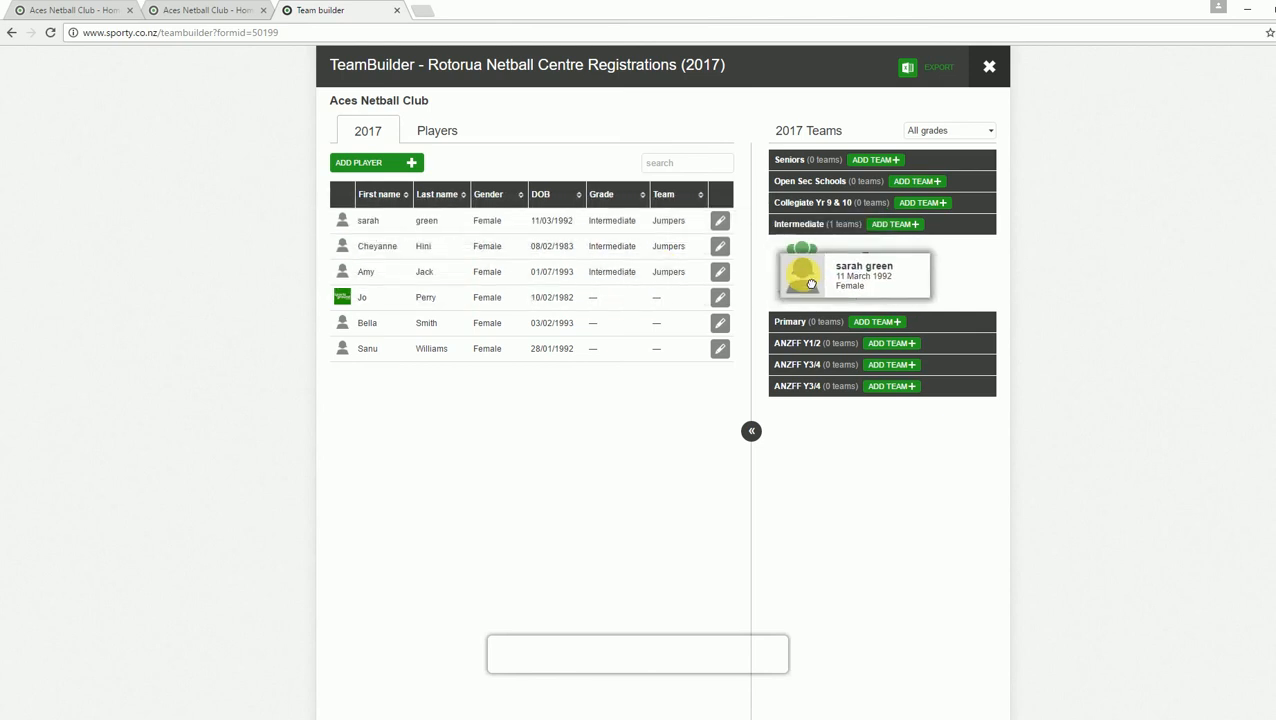
{"action": "left_click_drag", "start_coordinate": [372, 297], "coordinate": [818, 300]}
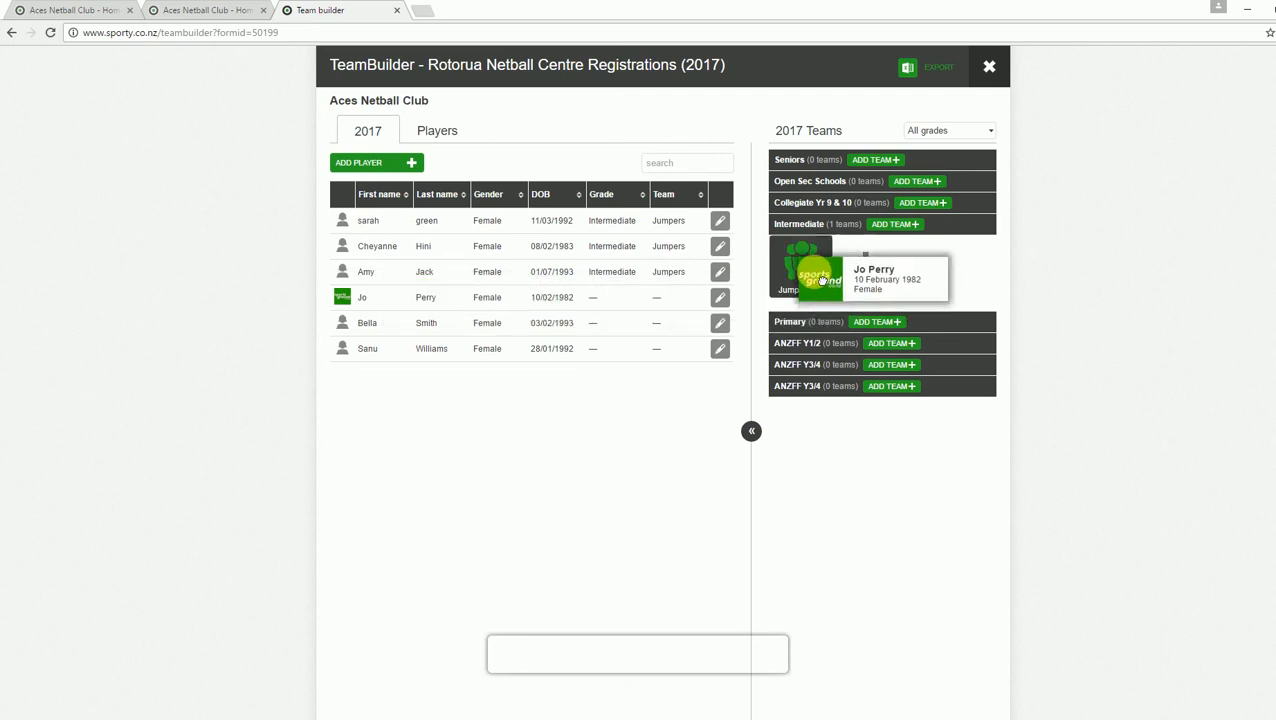
{"action": "left_click_drag", "start_coordinate": [440, 323], "coordinate": [812, 285]}
{"action": "left_click_drag", "start_coordinate": [480, 348], "coordinate": [810, 285]}
{"action": "left_click_drag", "start_coordinate": [605, 248], "coordinate": [613, 250]}
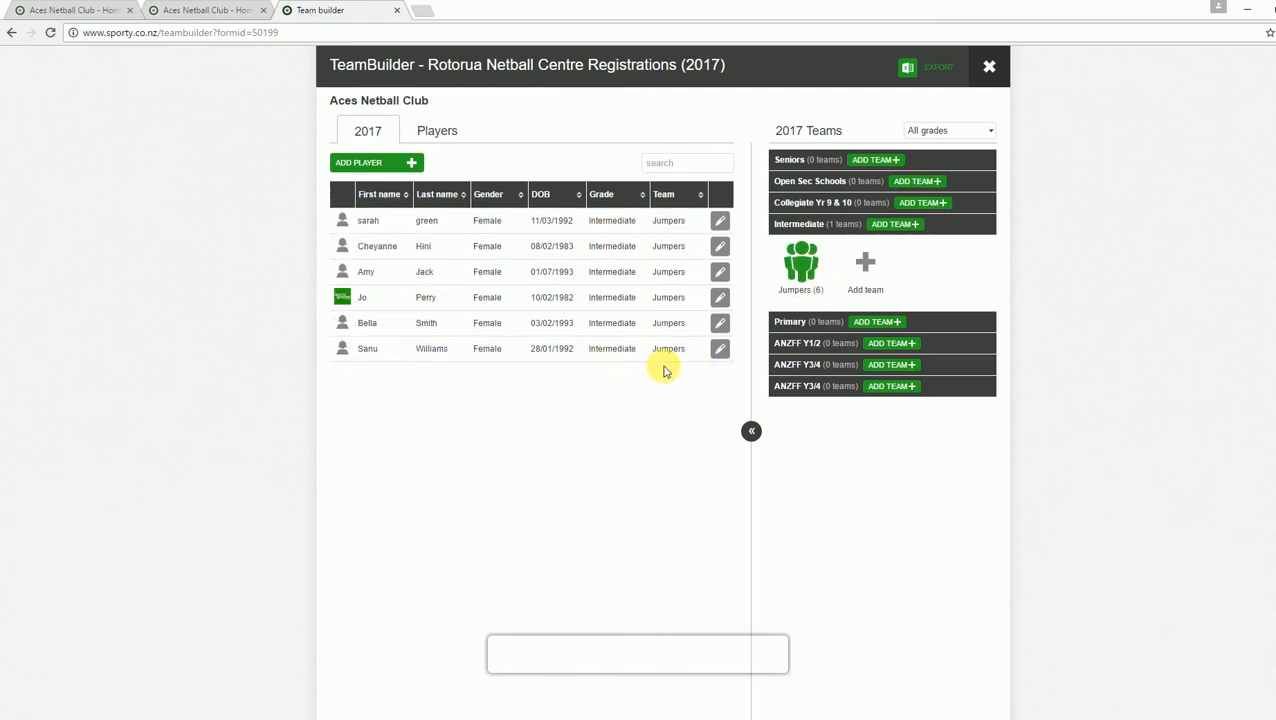
Step: Open the Jumpers team details to confirm its six players, then save and close
{"action": "left_click", "coordinate": [803, 270]}
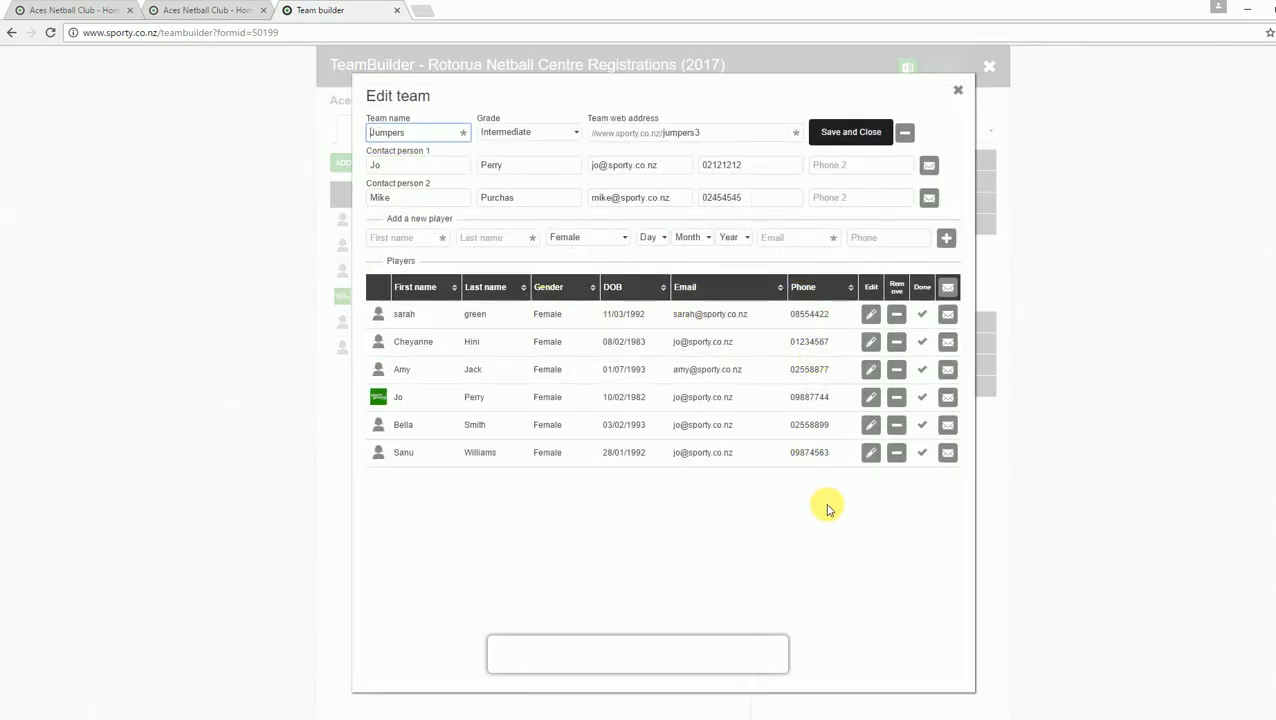
{"action": "left_click", "coordinate": [853, 134]}
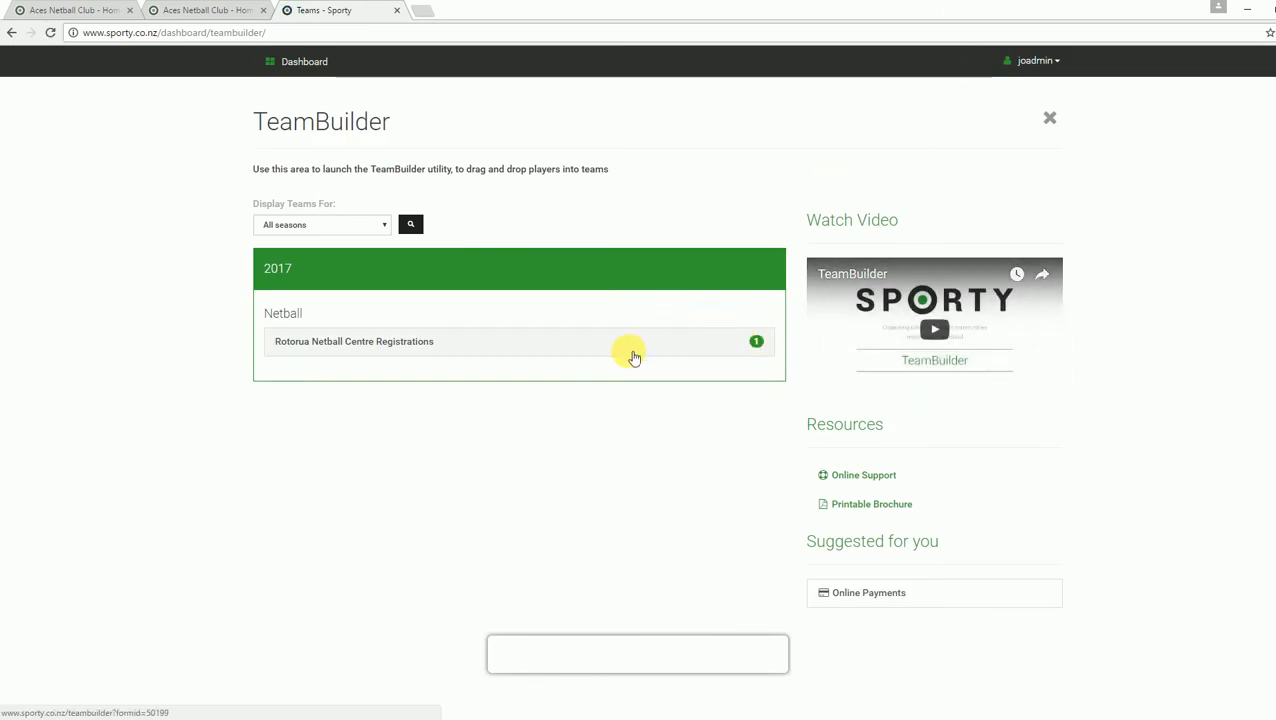
Step: Edit the main club website from Manage Websites and open Tab 1 under the Registration page
{"action": "left_click", "coordinate": [305, 63]}
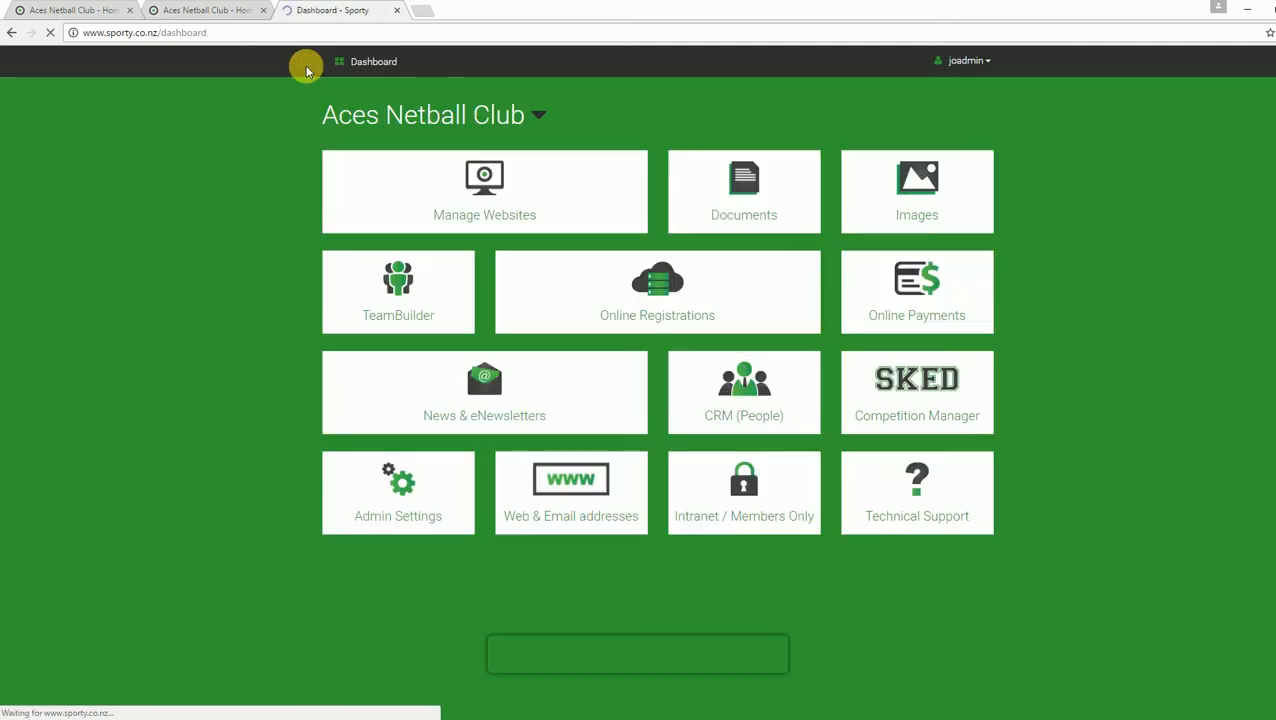
{"action": "left_click", "coordinate": [541, 190]}
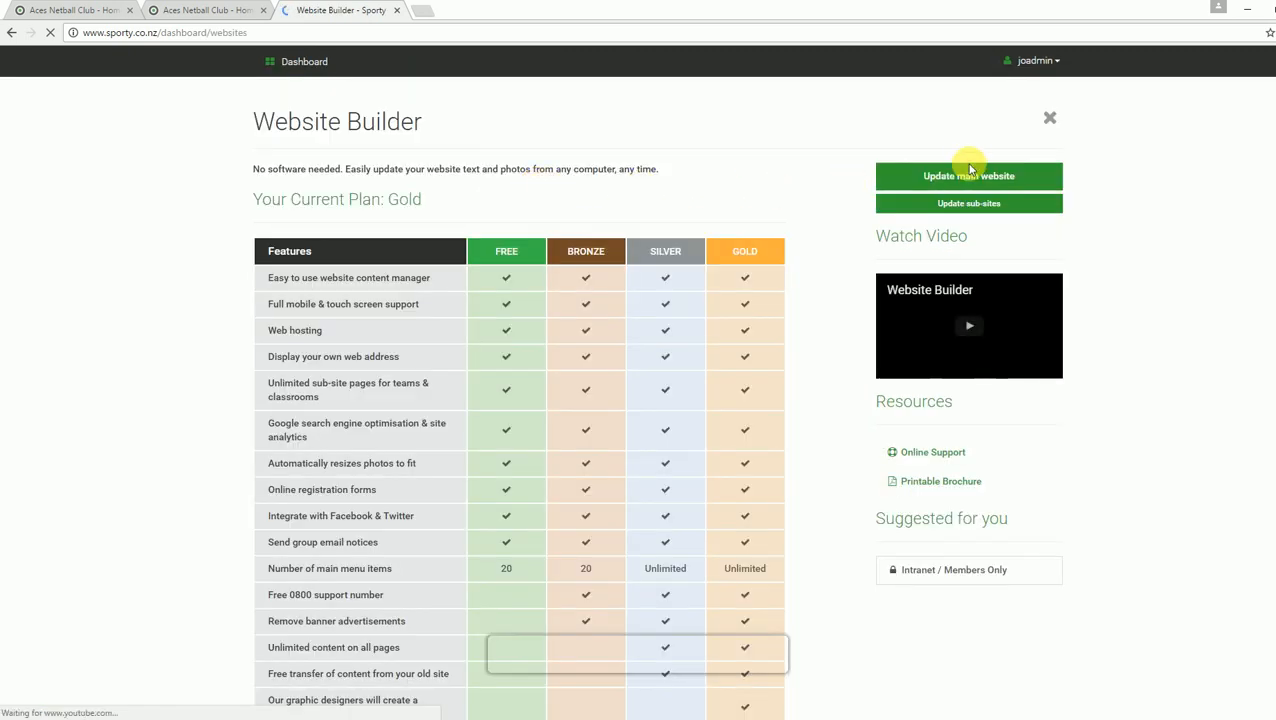
{"action": "left_click", "coordinate": [963, 176]}
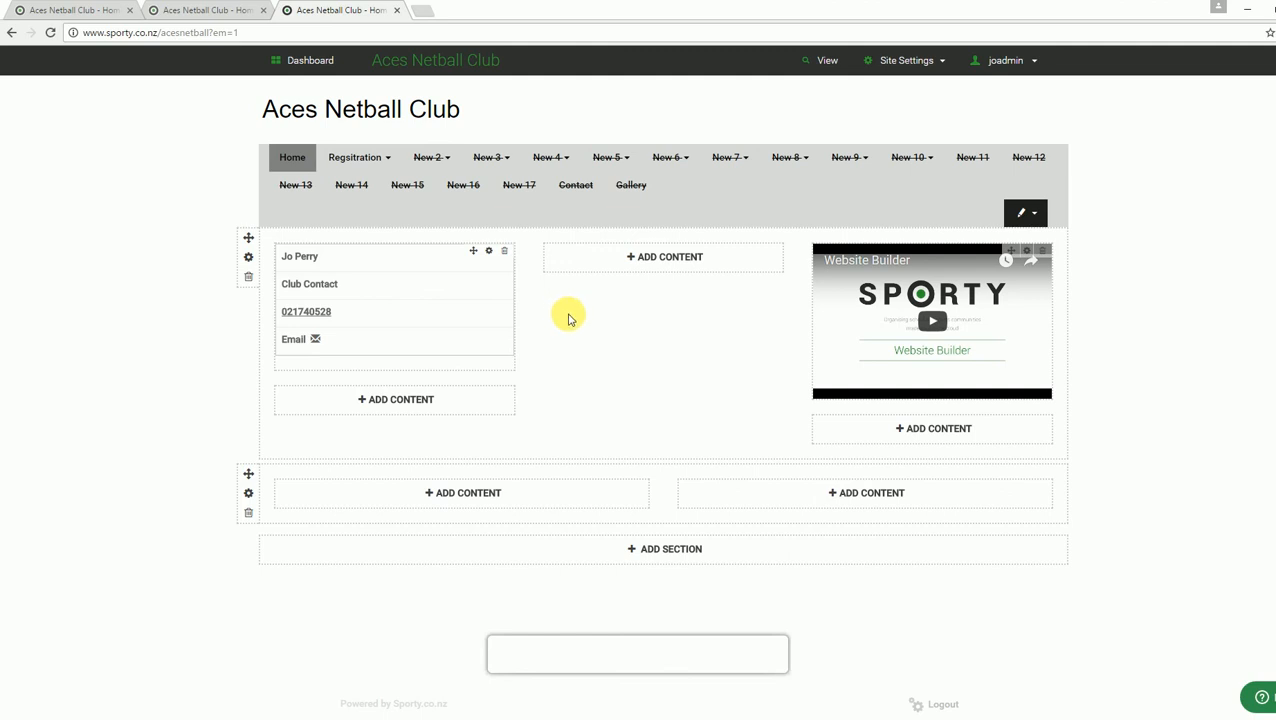
{"action": "left_click", "coordinate": [350, 160]}
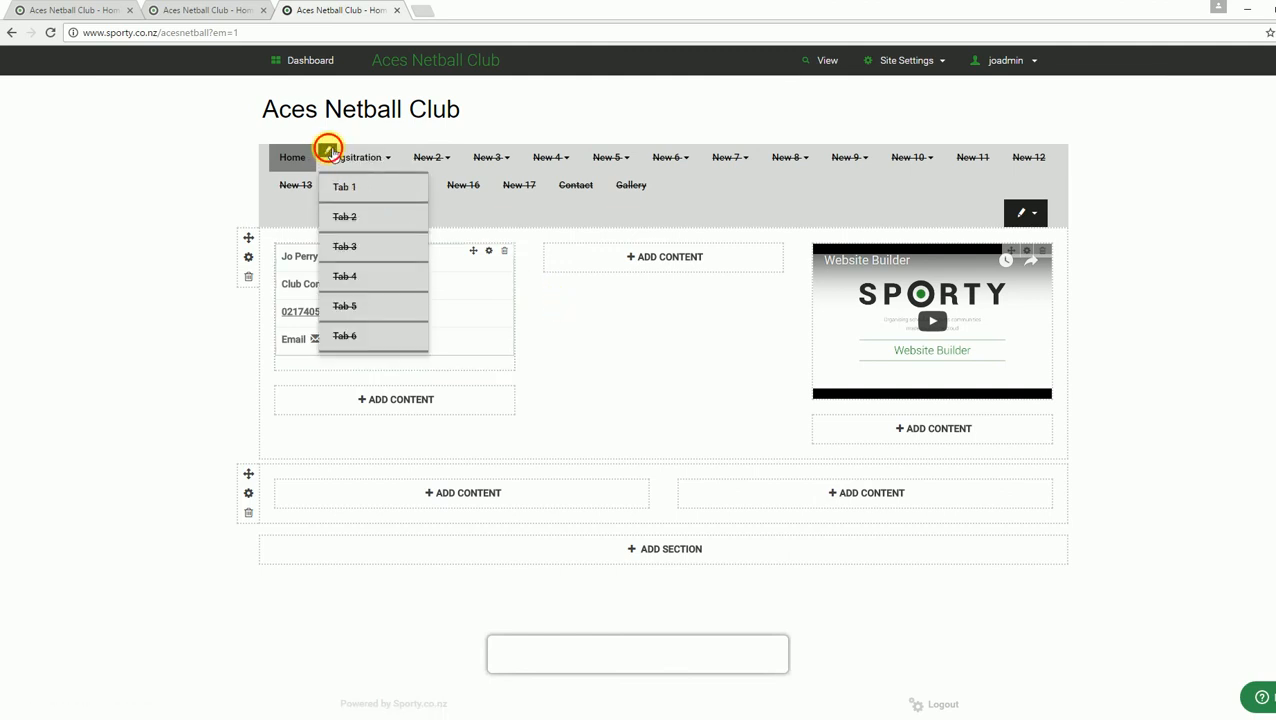
{"action": "left_click", "coordinate": [328, 151]}
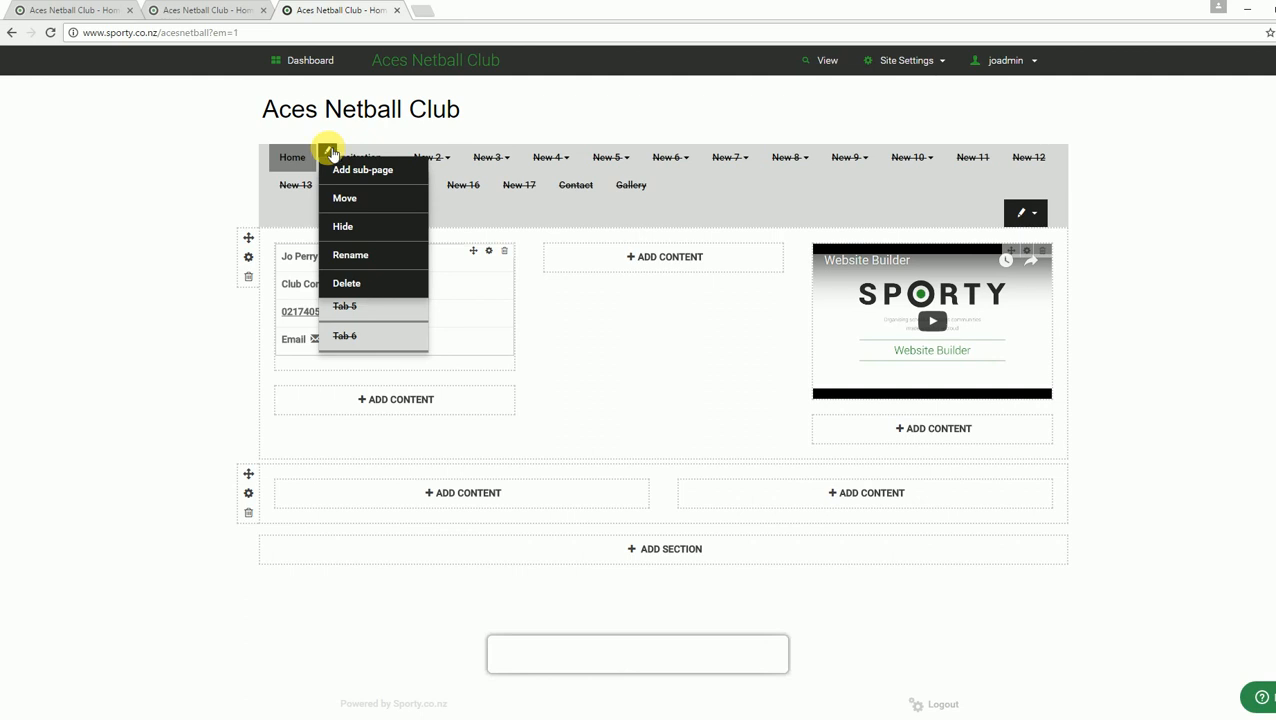
{"action": "left_click", "coordinate": [360, 160]}
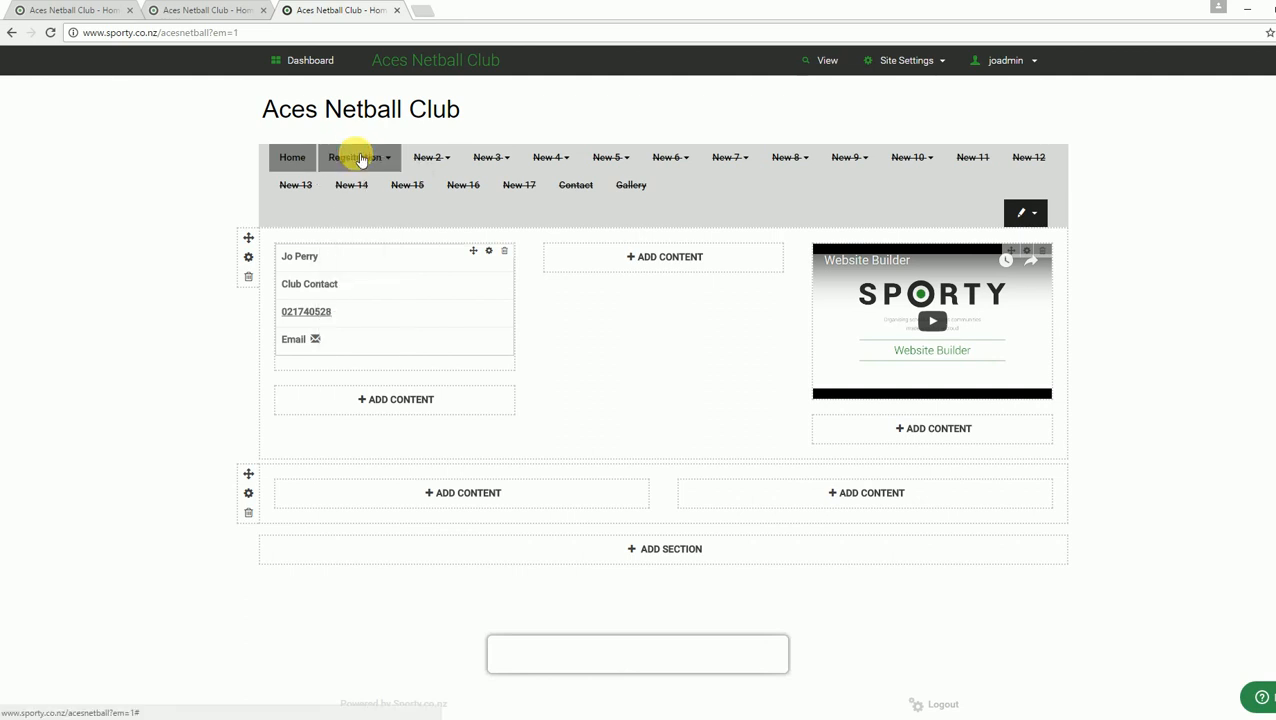
{"action": "left_click", "coordinate": [360, 160]}
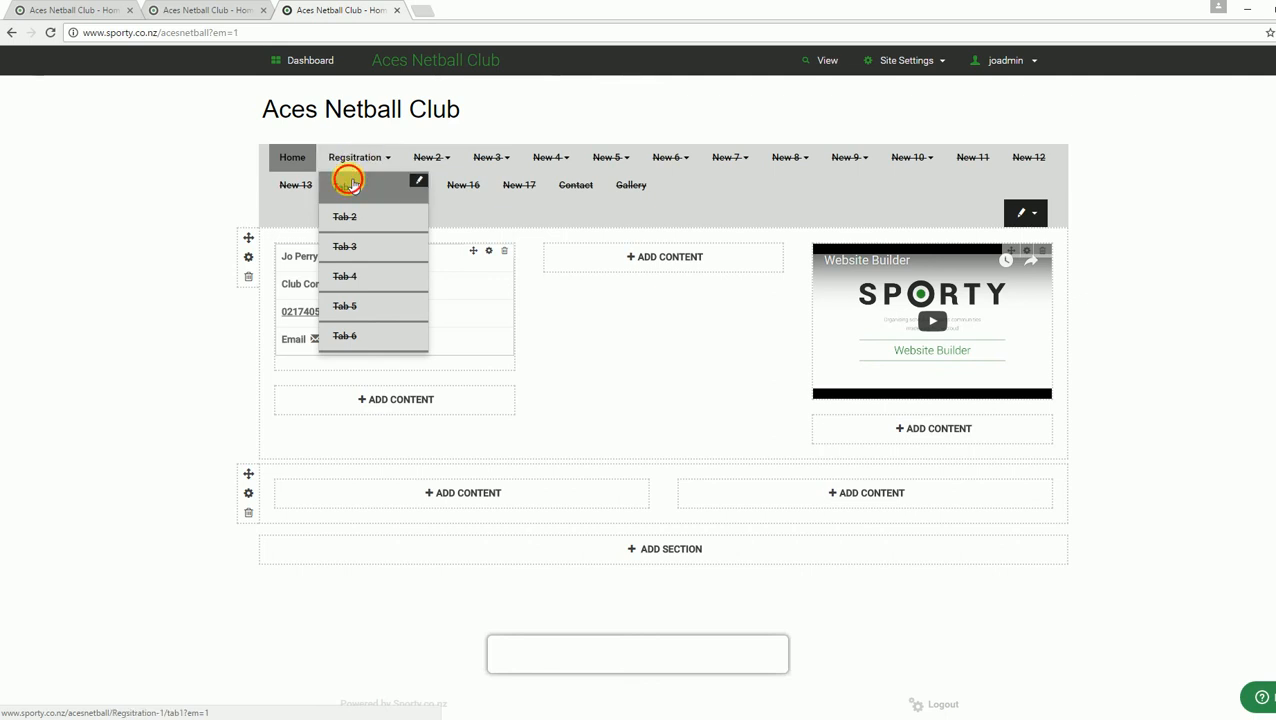
{"action": "left_click", "coordinate": [344, 182]}
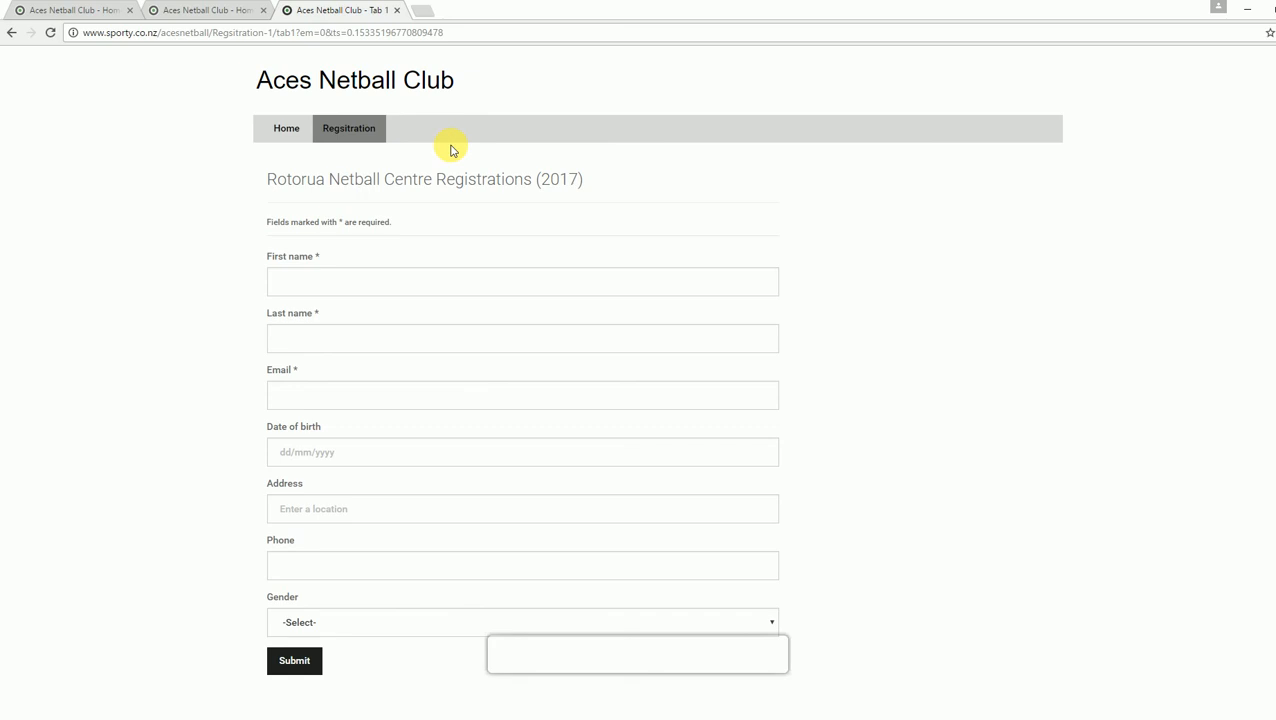
Step: Sign in as admin, view the six-entry Rotorua Netball Centre Registrations list, then return to the dashboard
{"action": "left_click", "coordinate": [210, 17]}
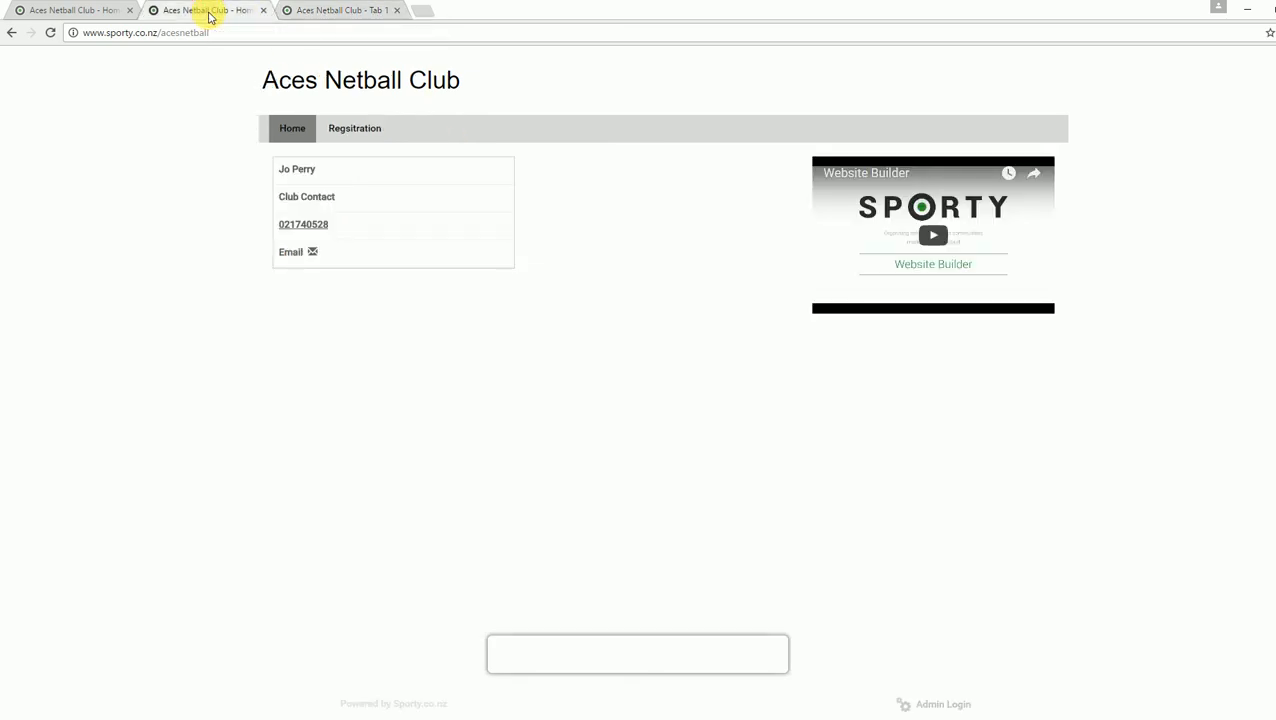
{"action": "left_click", "coordinate": [938, 704]}
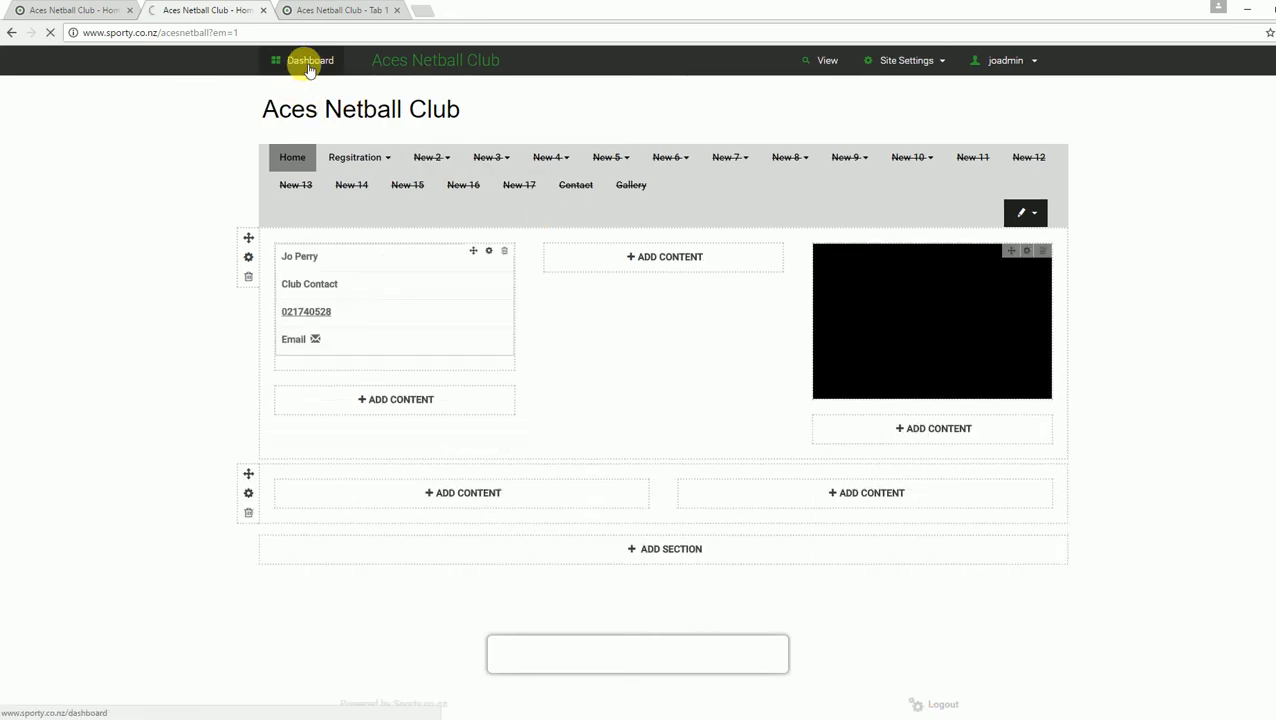
{"action": "left_click", "coordinate": [309, 62]}
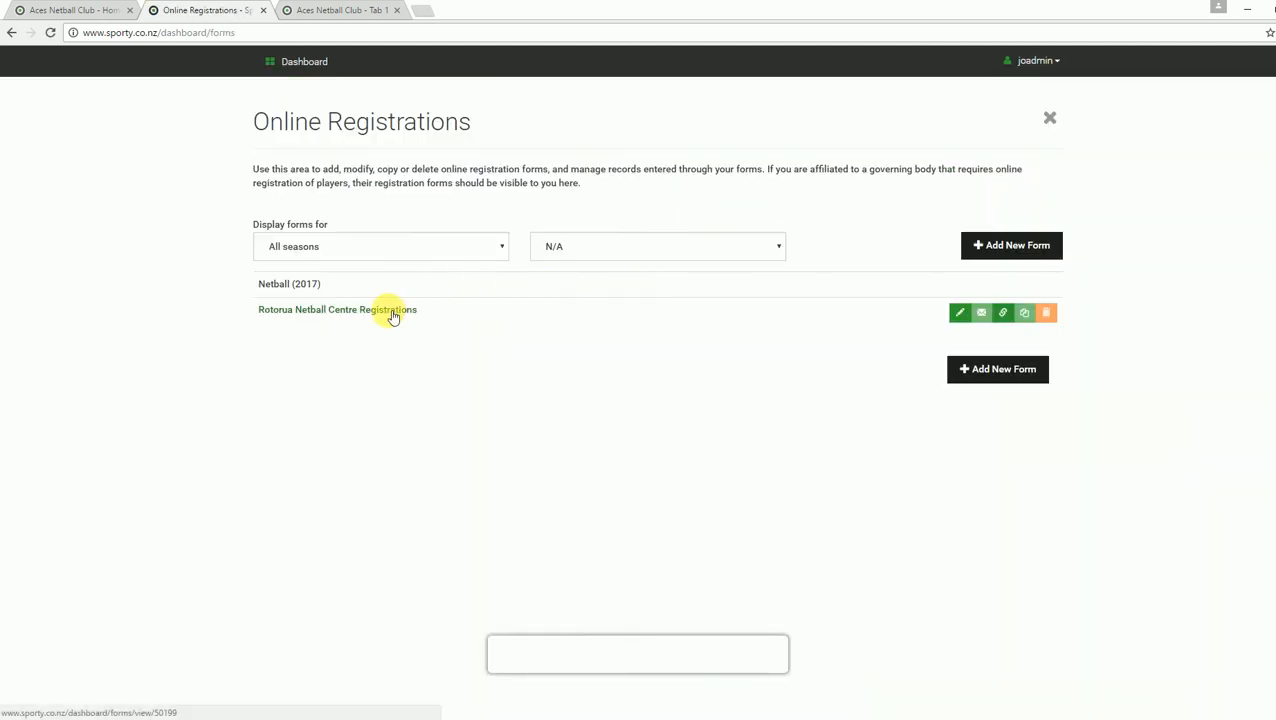
{"action": "left_click", "coordinate": [392, 315]}
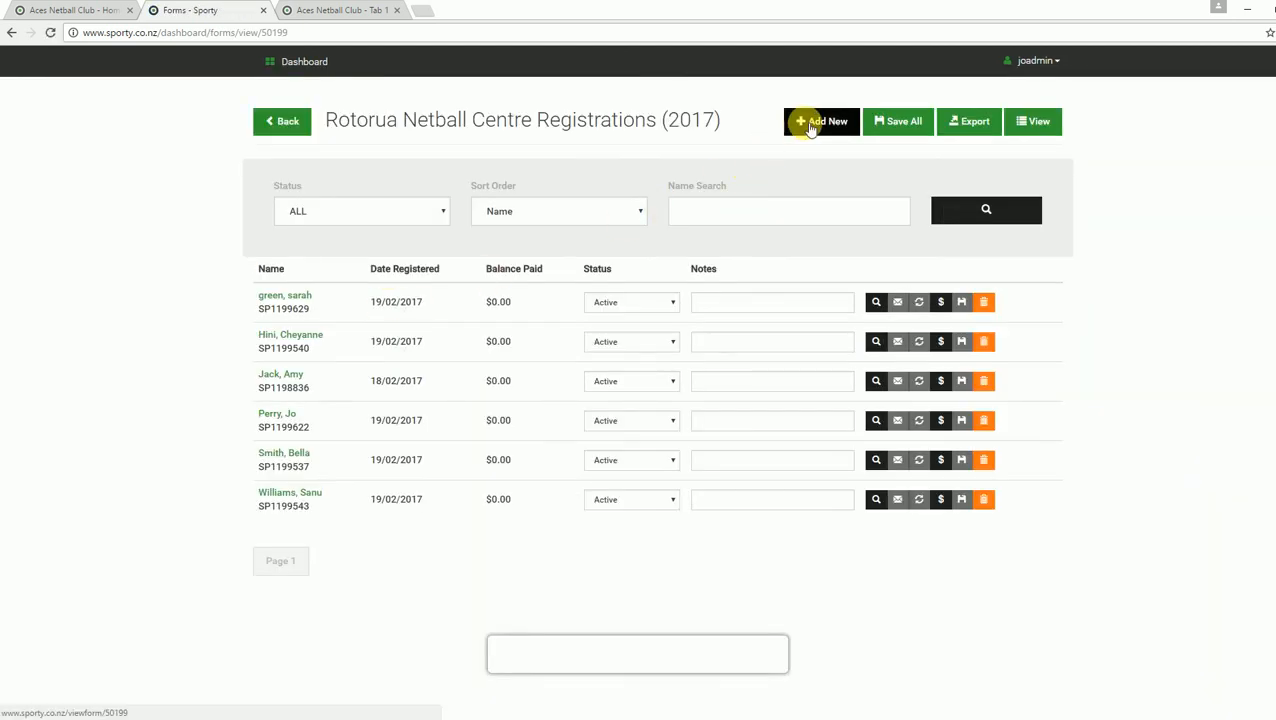
{"action": "left_click", "coordinate": [805, 121]}
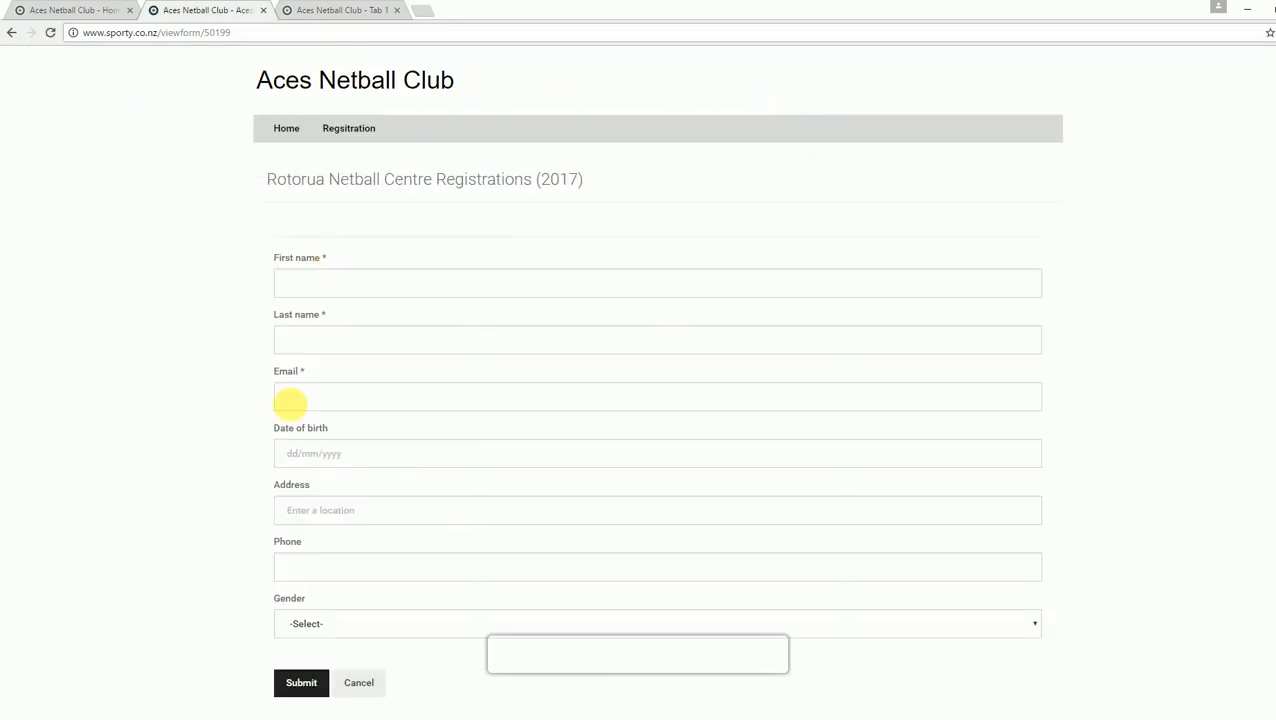
{"action": "left_click", "coordinate": [377, 683]}
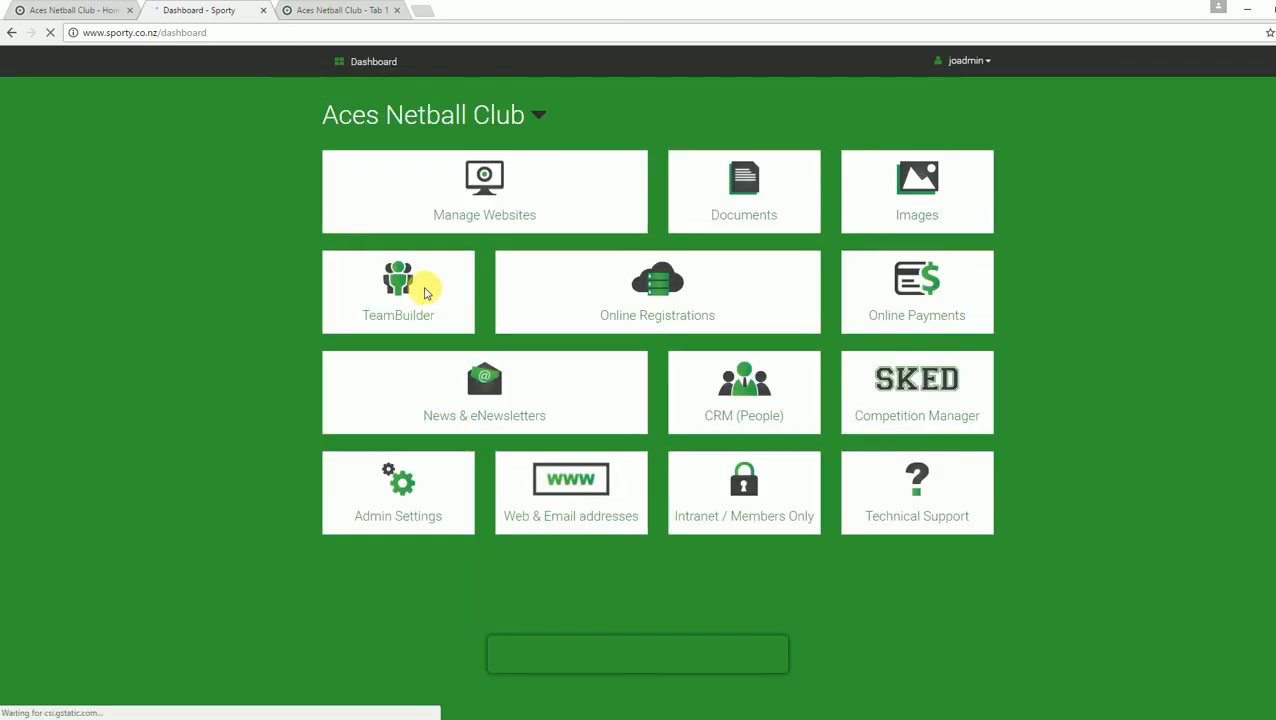
Step: Load TeamBuilder for Rotorua Netball Centre Registrations and export its players to a CSV file
{"action": "left_click", "coordinate": [398, 283]}
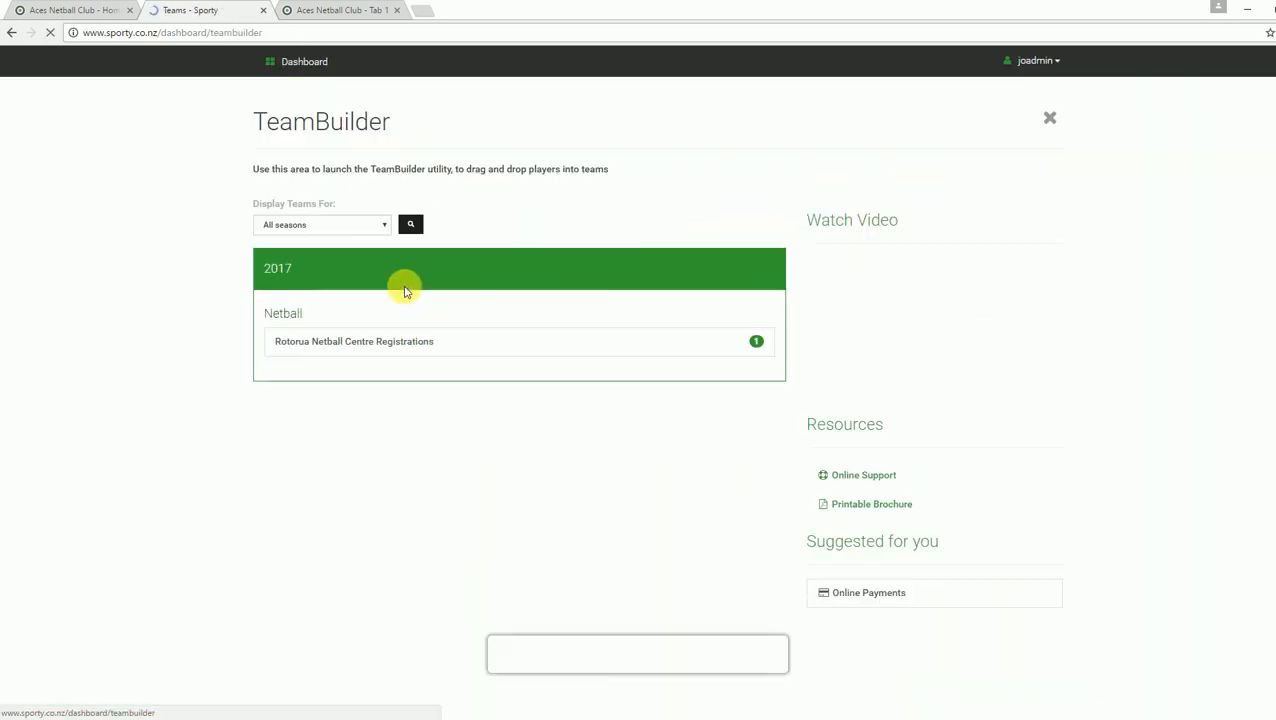
{"action": "left_click", "coordinate": [386, 348]}
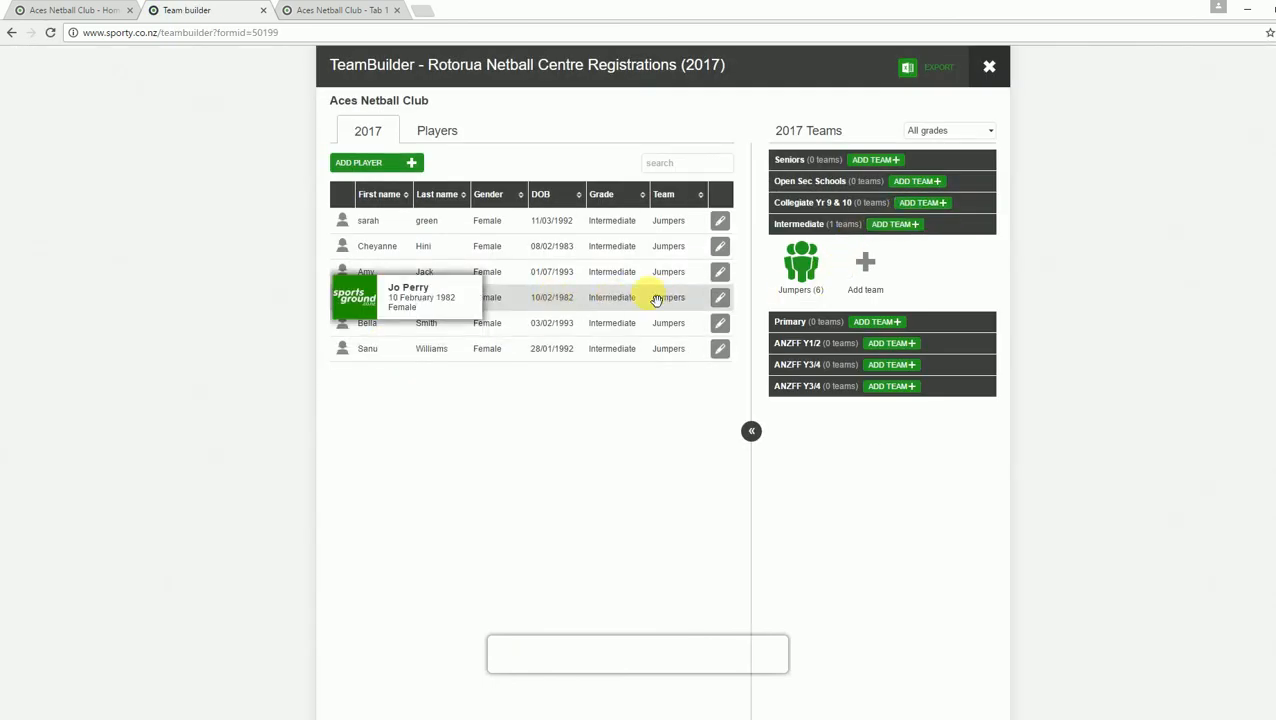
{"action": "mouse_move", "coordinate": [592, 316]}
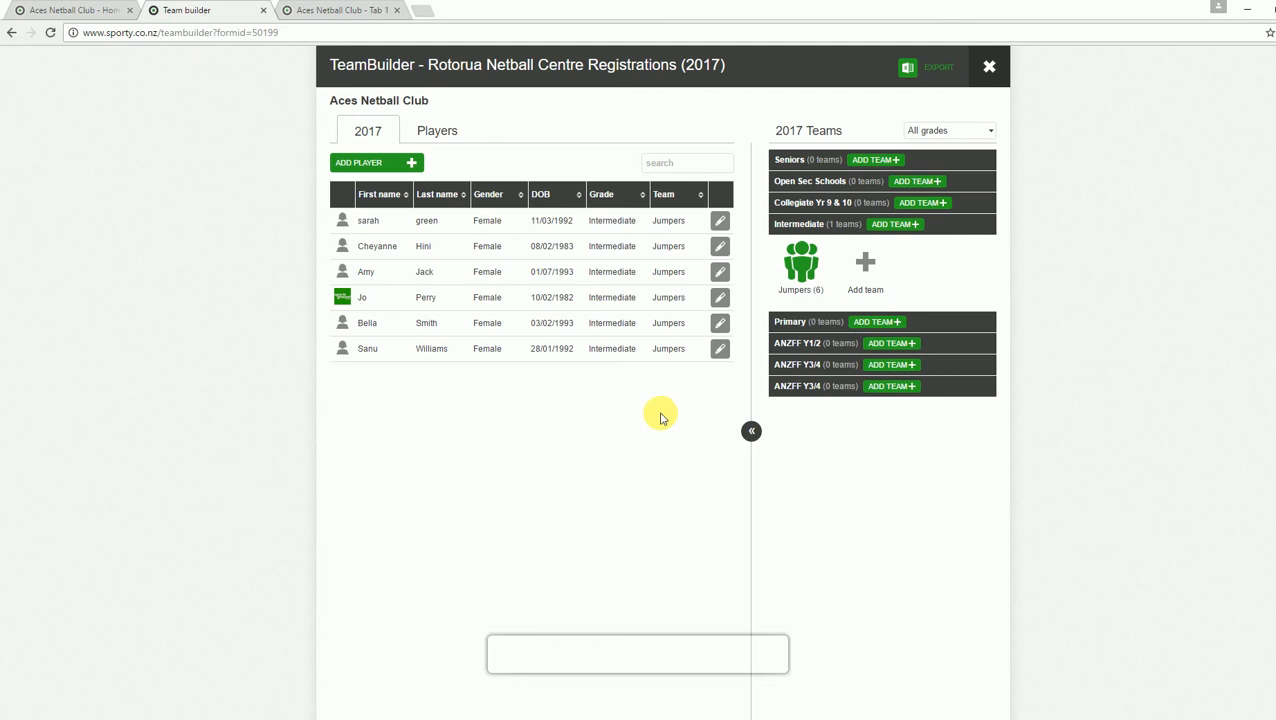
{"action": "left_click", "coordinate": [946, 74]}
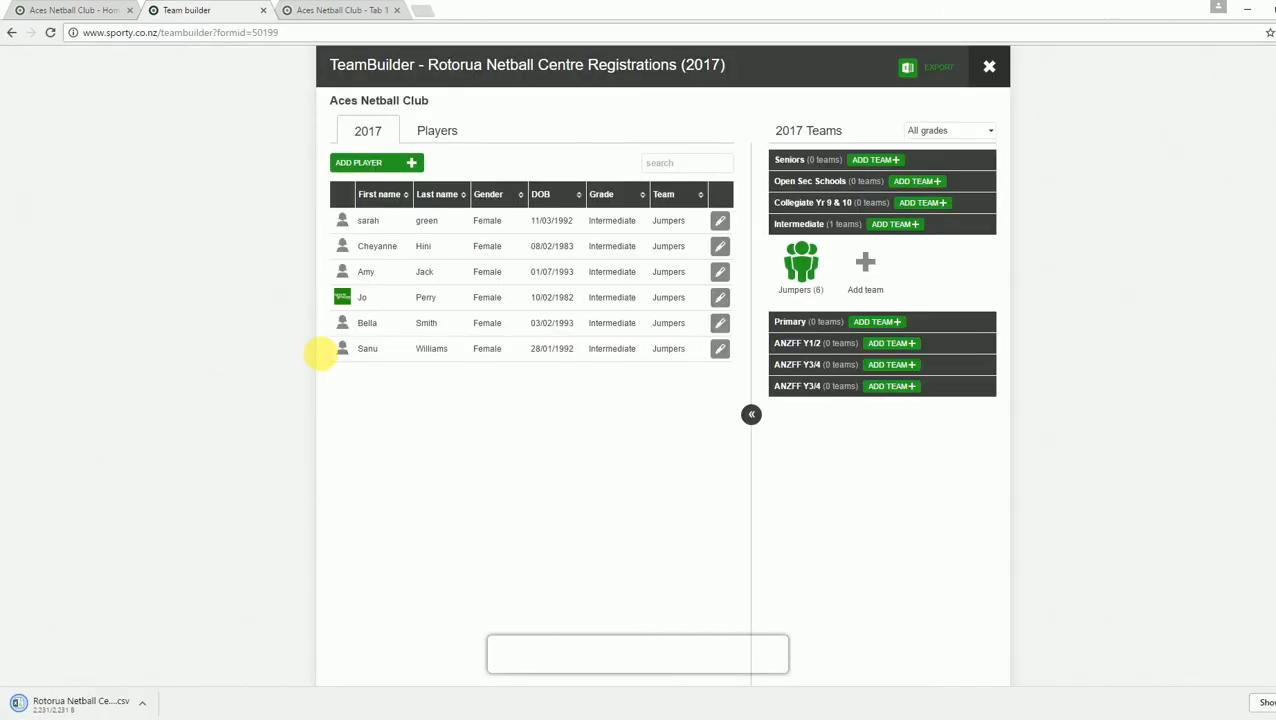
Step: Open the downloaded CSV listing the six Jumpers players, then switch to the Sporty - Home tab
{"action": "left_click", "coordinate": [34, 707]}
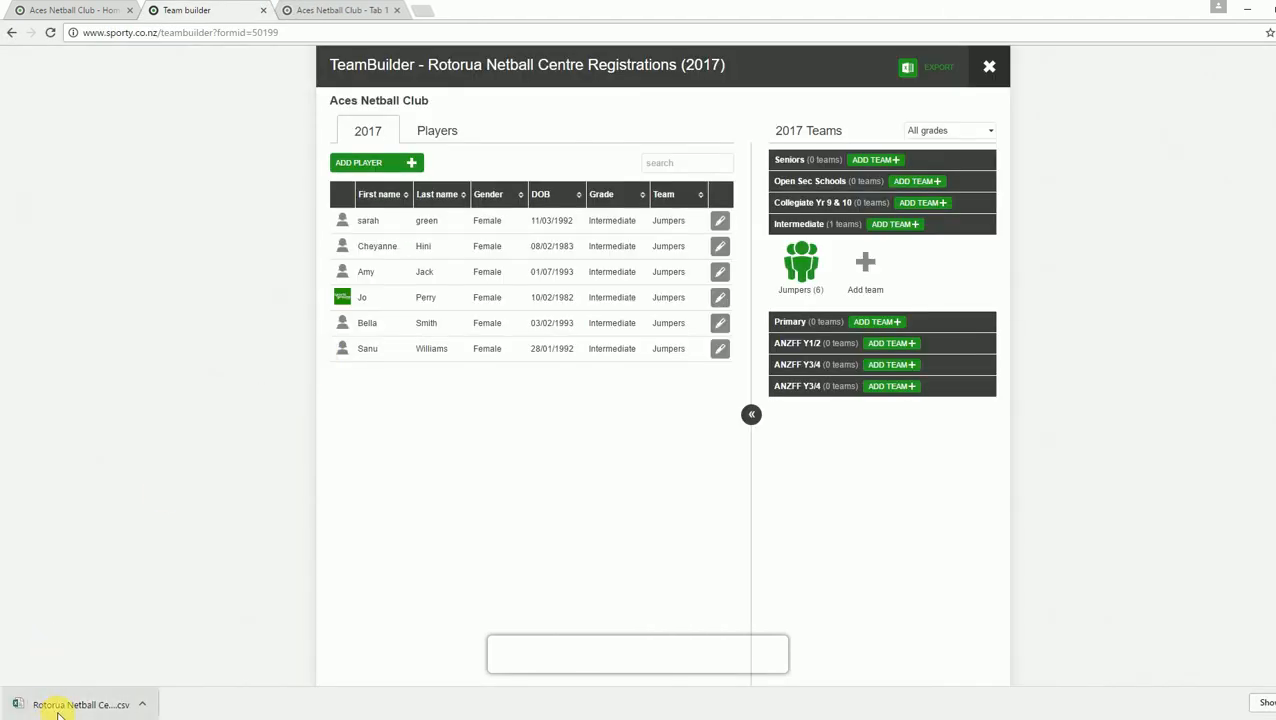
{"action": "left_click", "coordinate": [64, 706]}
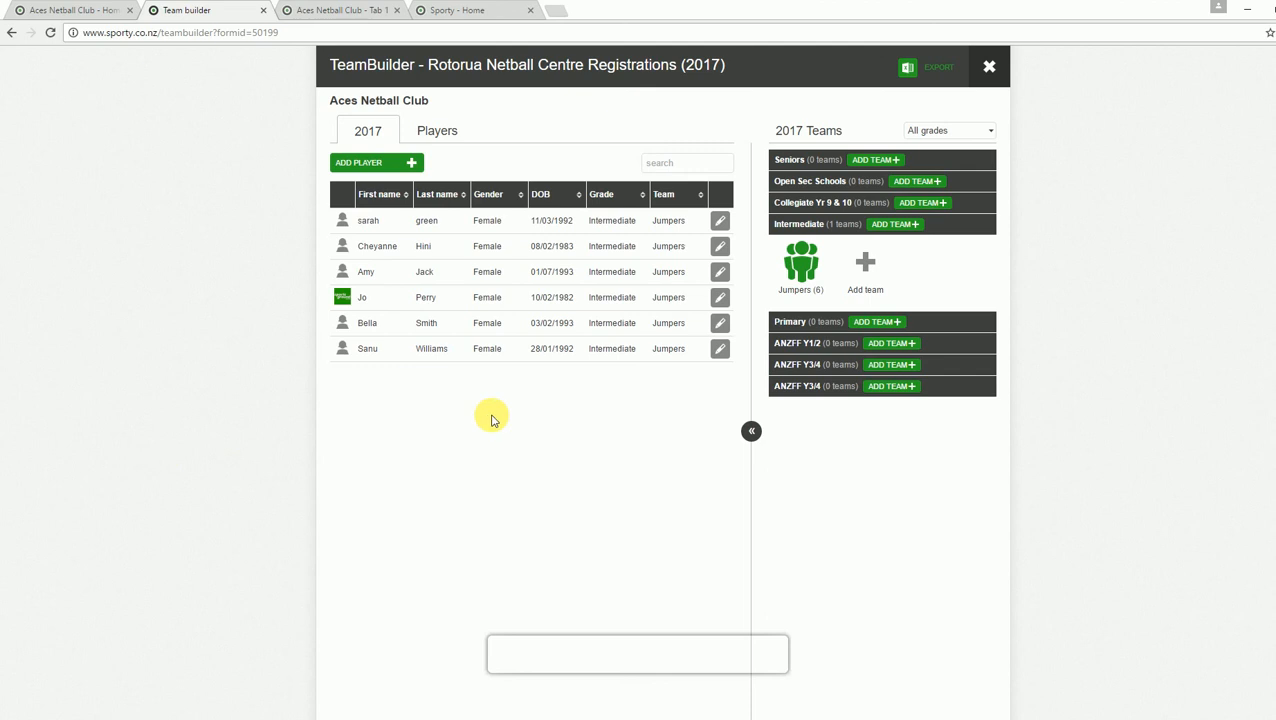
{"action": "left_click", "coordinate": [465, 11]}
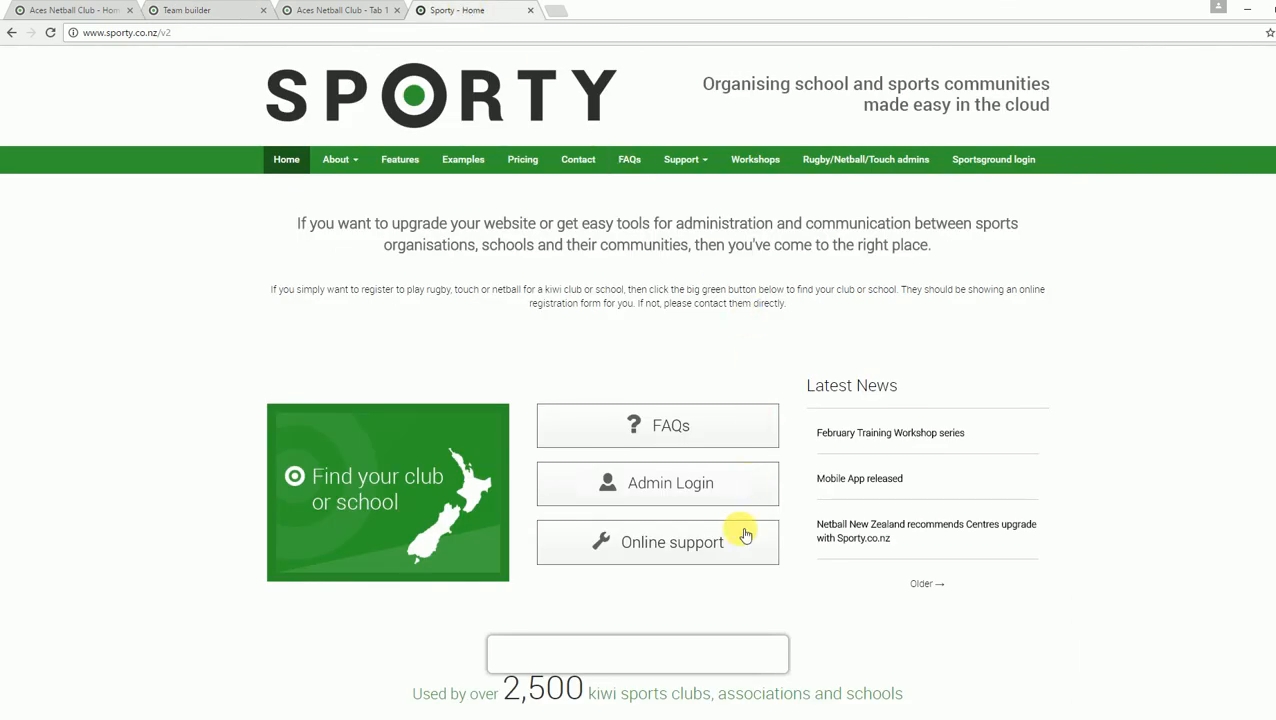